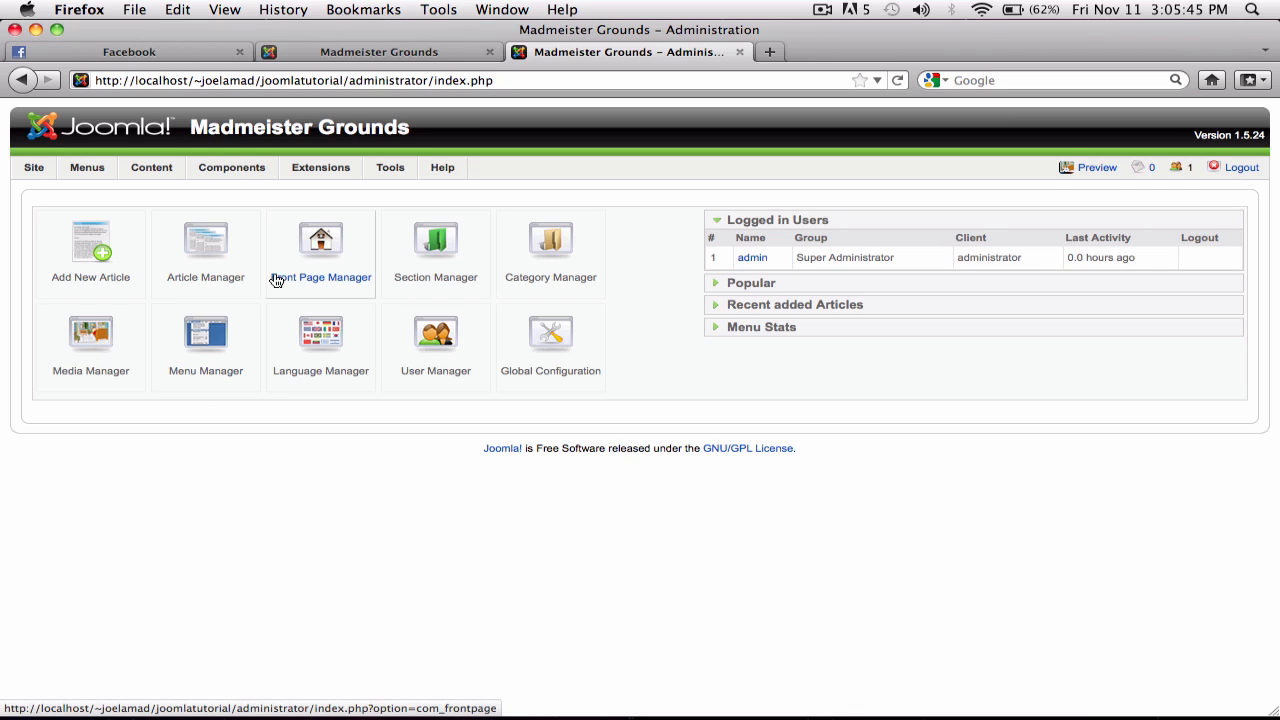
Step: Open the Module Manager, check the public site's home page, and return to the module list
{"action": "mouse_move", "coordinate": [305, 167]}
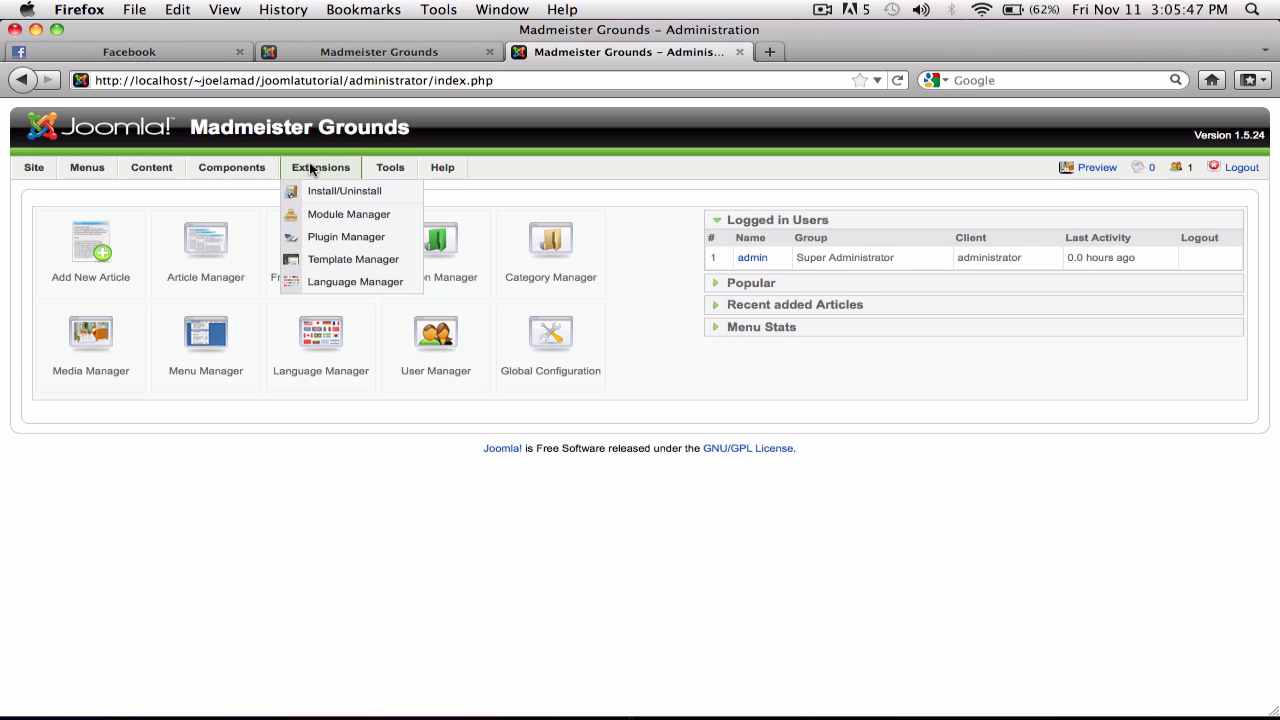
{"action": "left_click", "coordinate": [355, 216]}
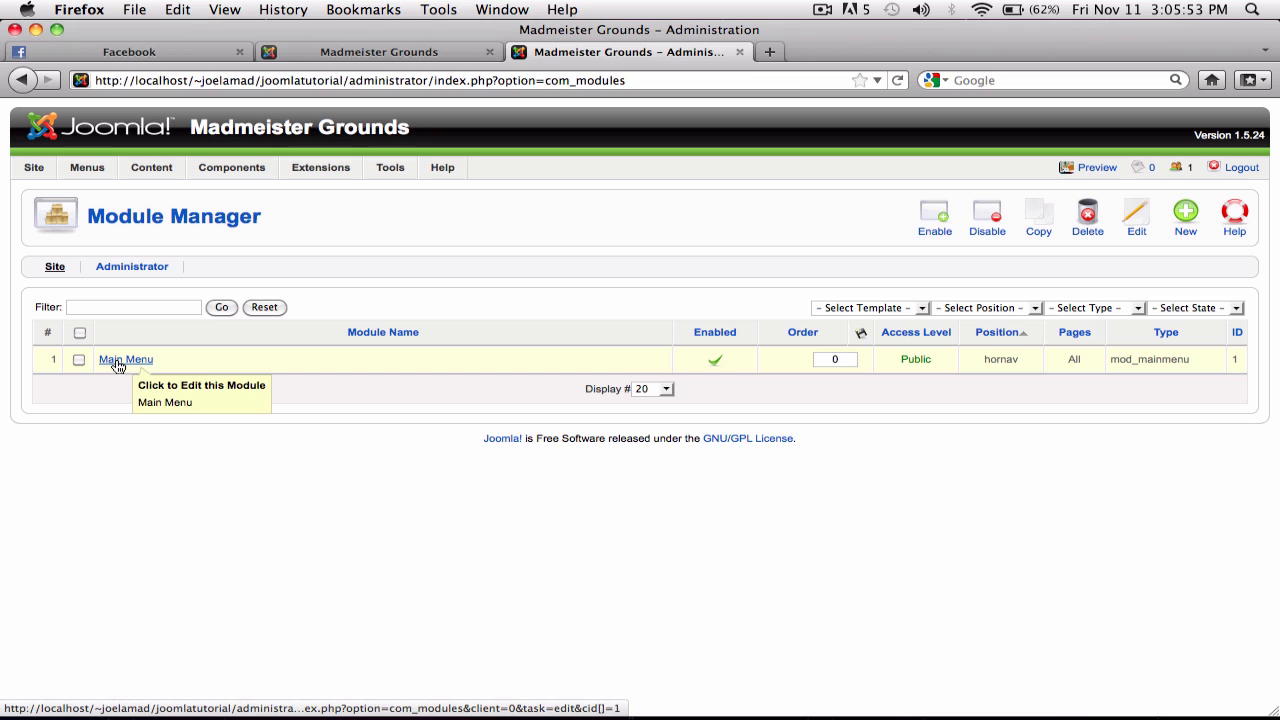
{"action": "left_click", "coordinate": [386, 53]}
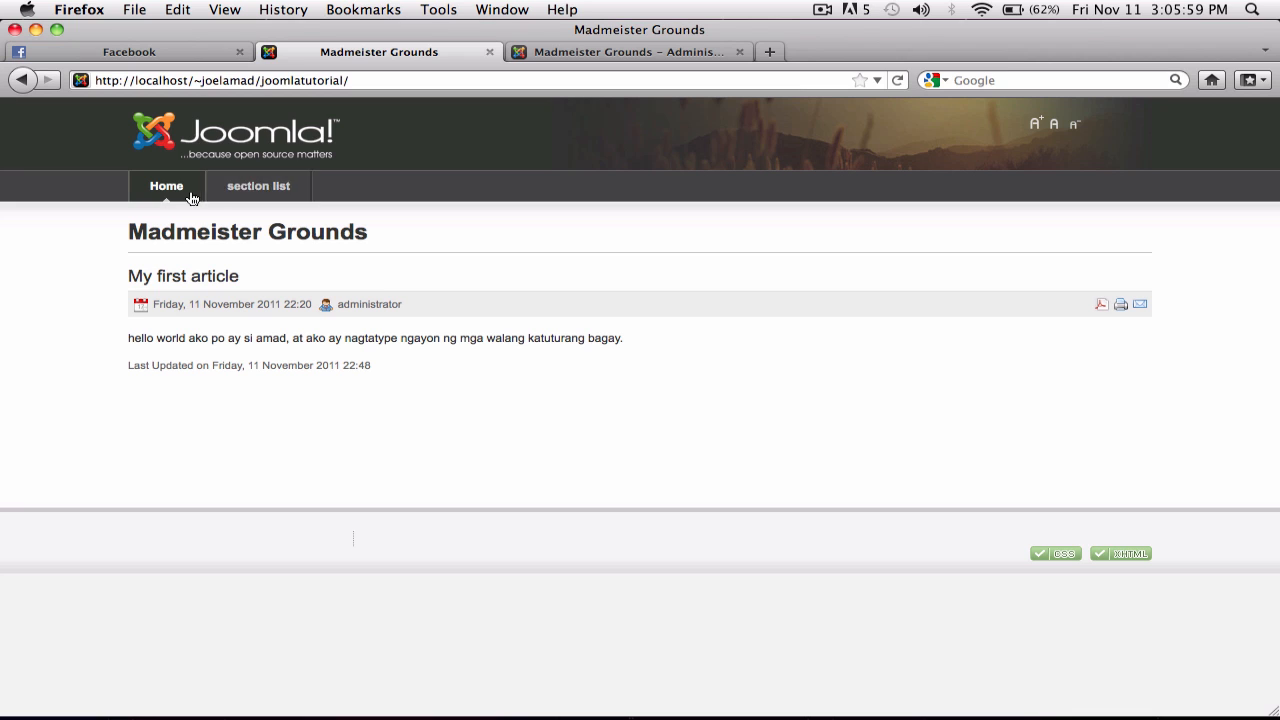
{"action": "left_click", "coordinate": [633, 52]}
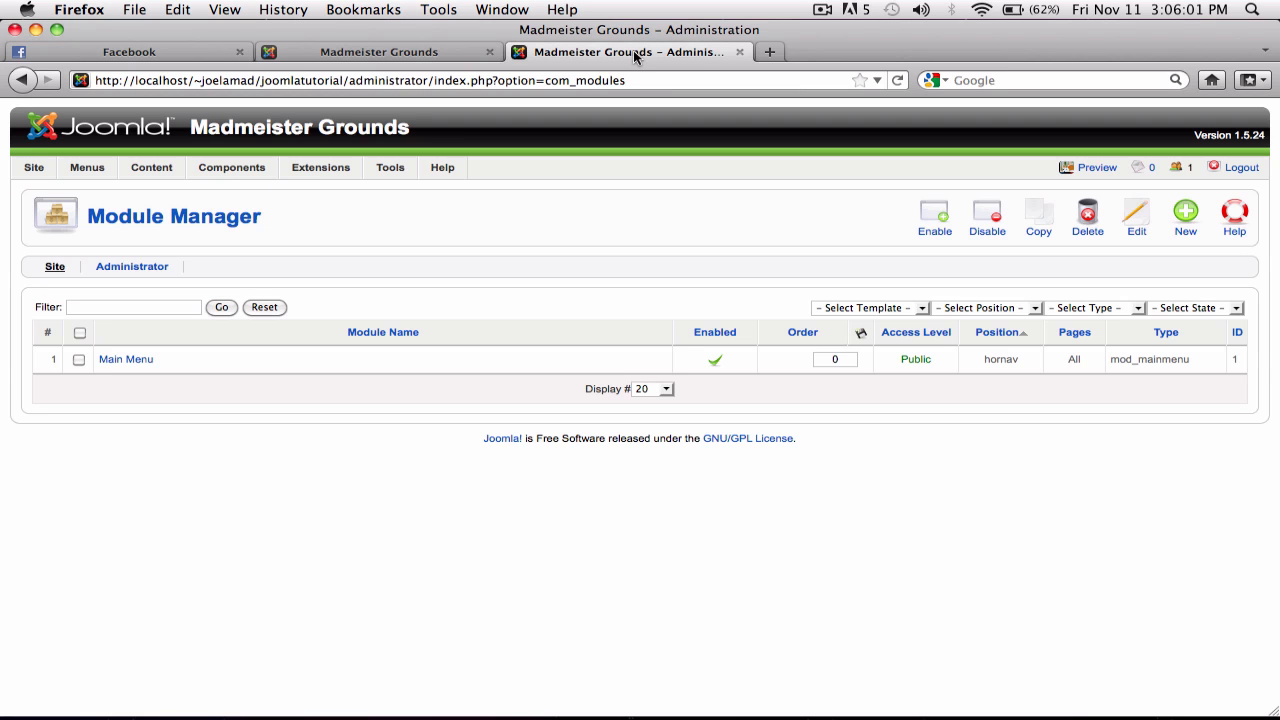
Step: Start a new site module of the Login type
{"action": "left_click", "coordinate": [1183, 218]}
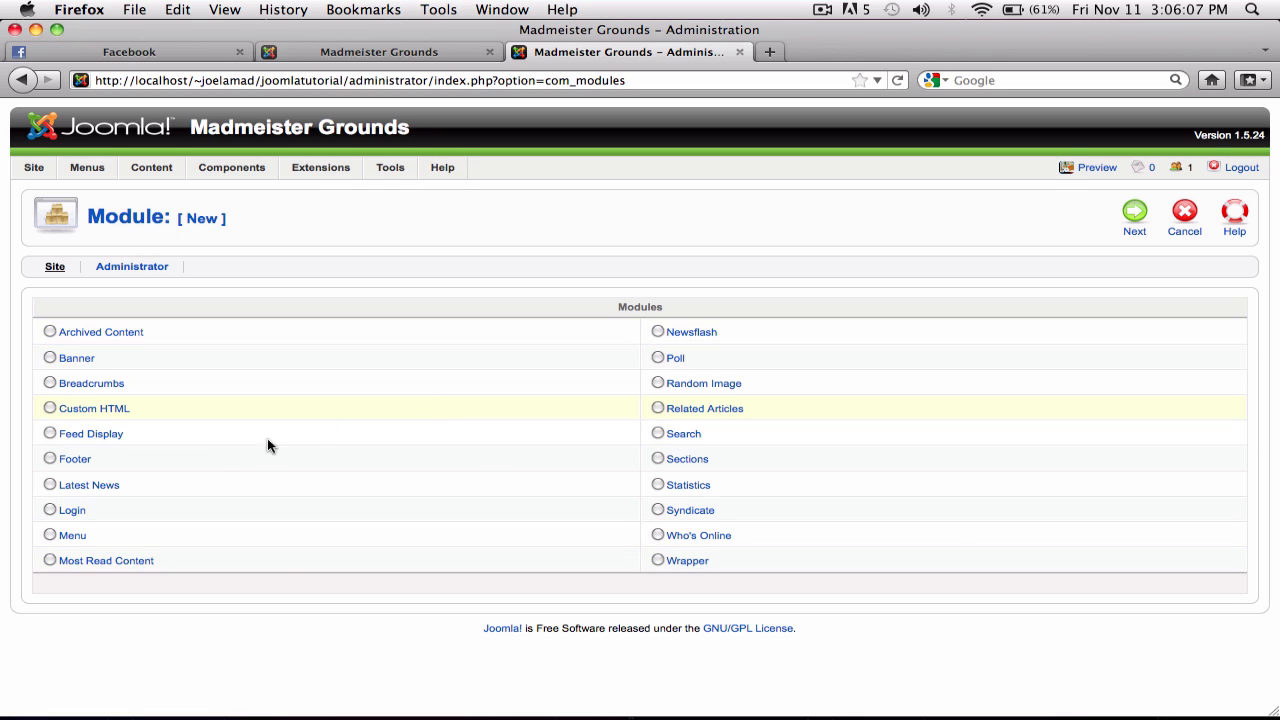
{"action": "mouse_move", "coordinate": [58, 511]}
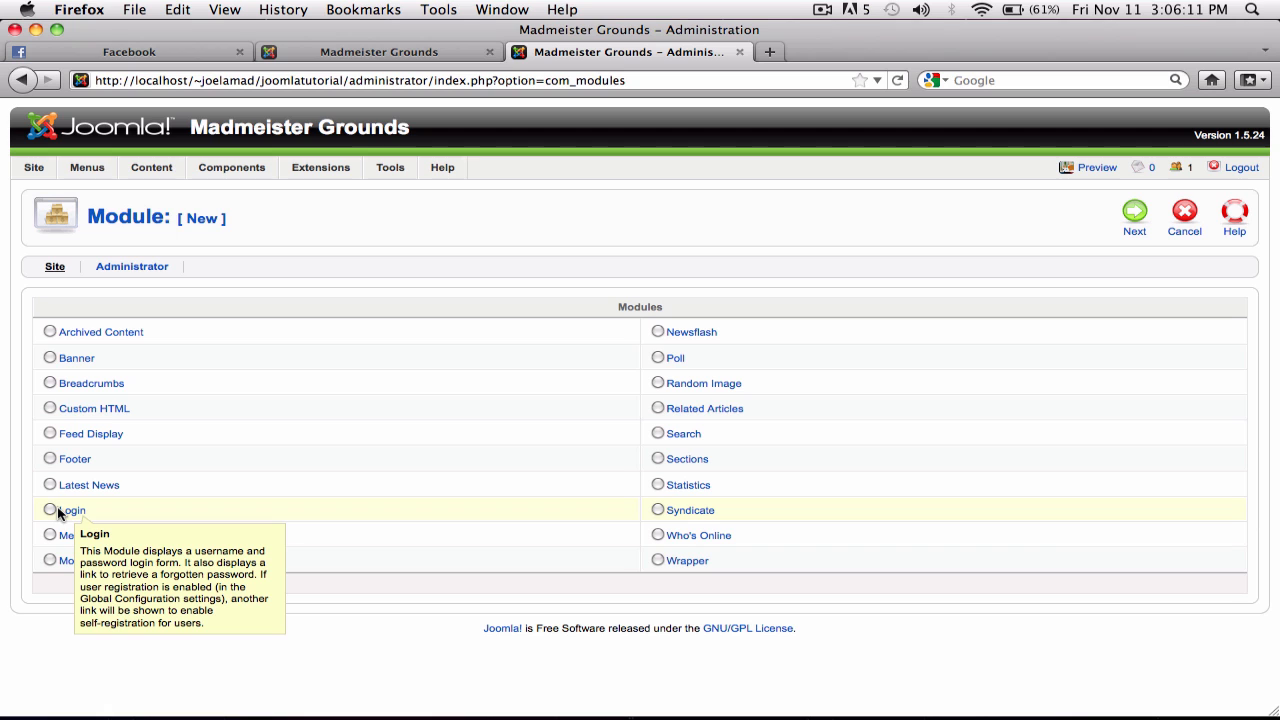
{"action": "left_click", "coordinate": [57, 510]}
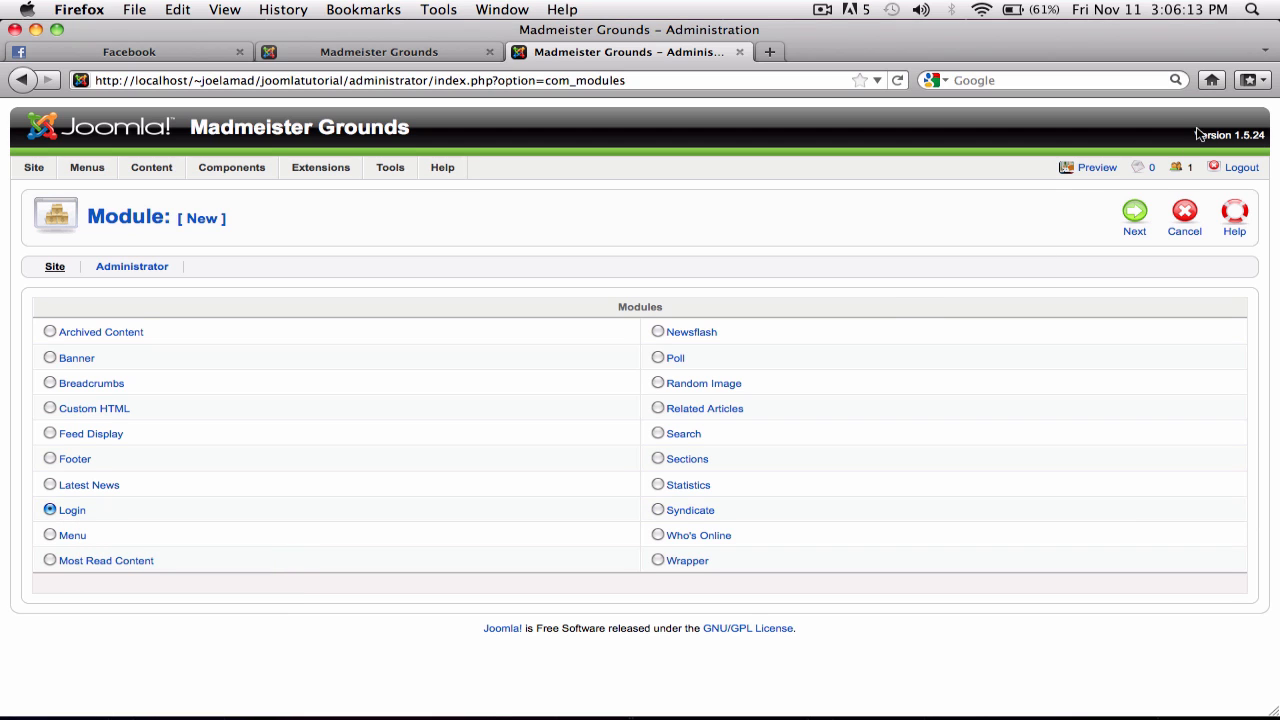
{"action": "left_click", "coordinate": [1153, 214]}
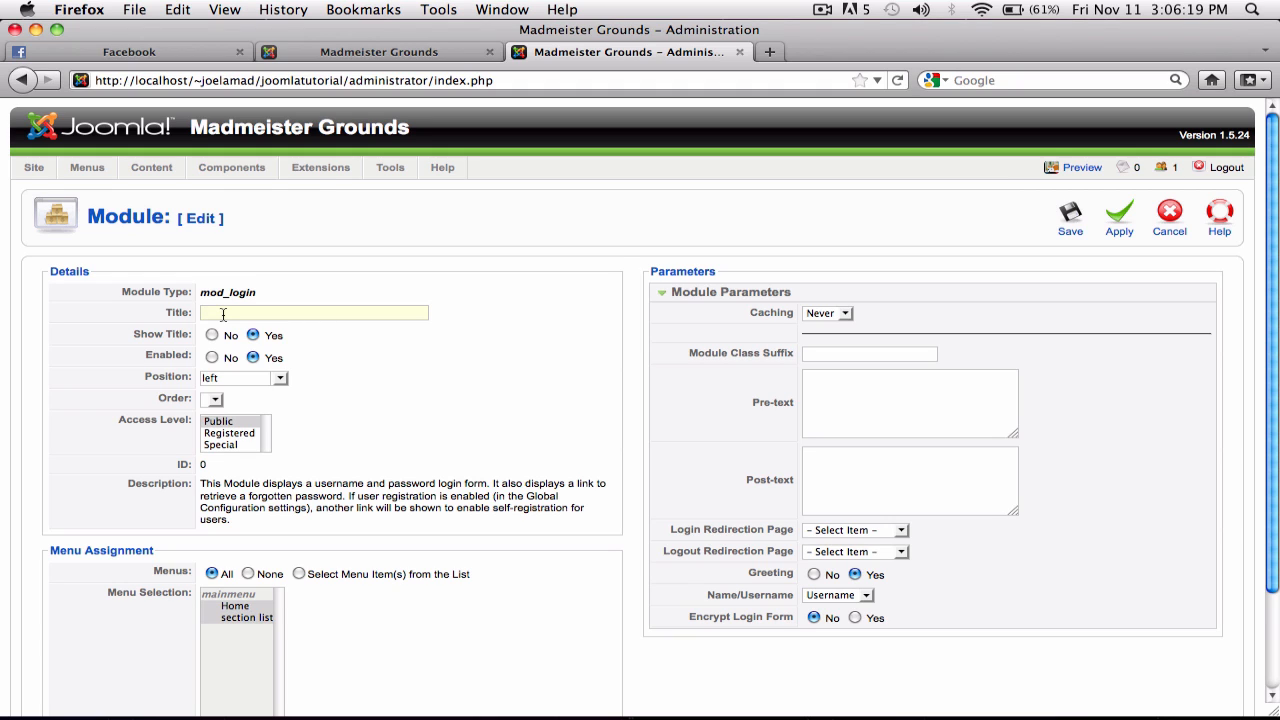
Step: Title the login module "Login Form", hide its title and set its access level to Public
{"action": "type", "text": "Login Form"}
{"action": "left_click", "coordinate": [211, 336]}
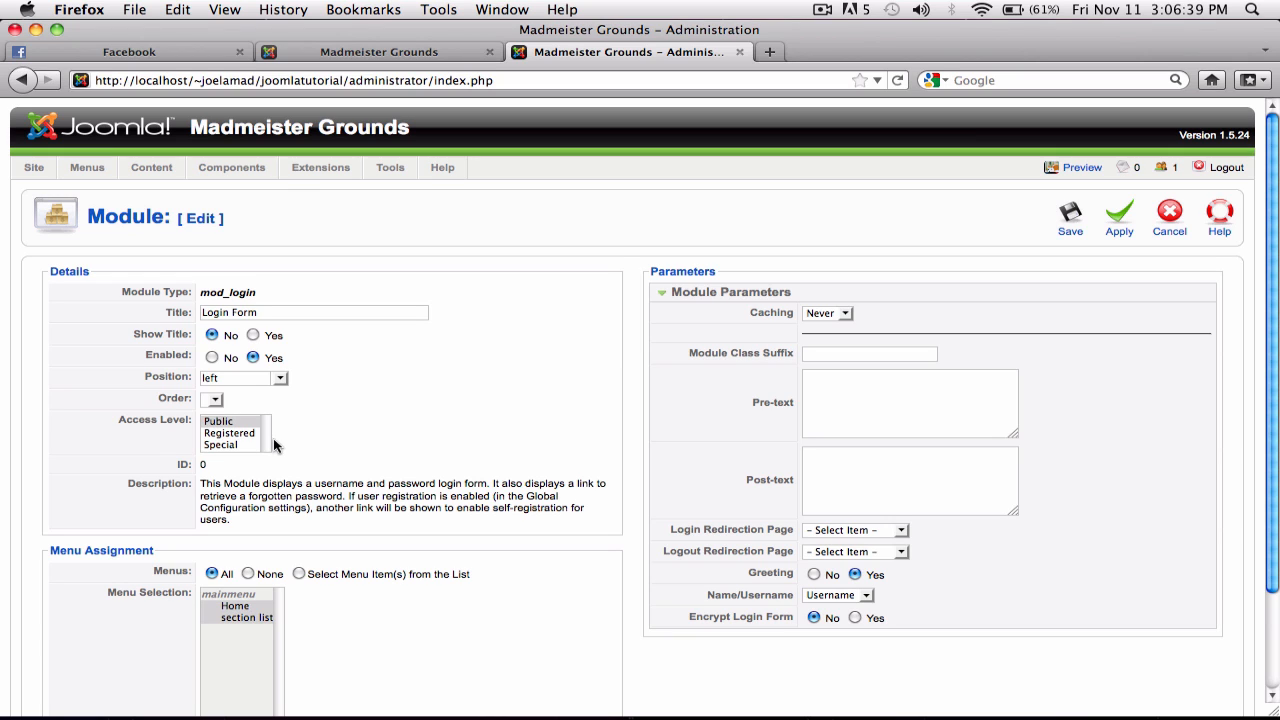
{"action": "left_click", "coordinate": [230, 422]}
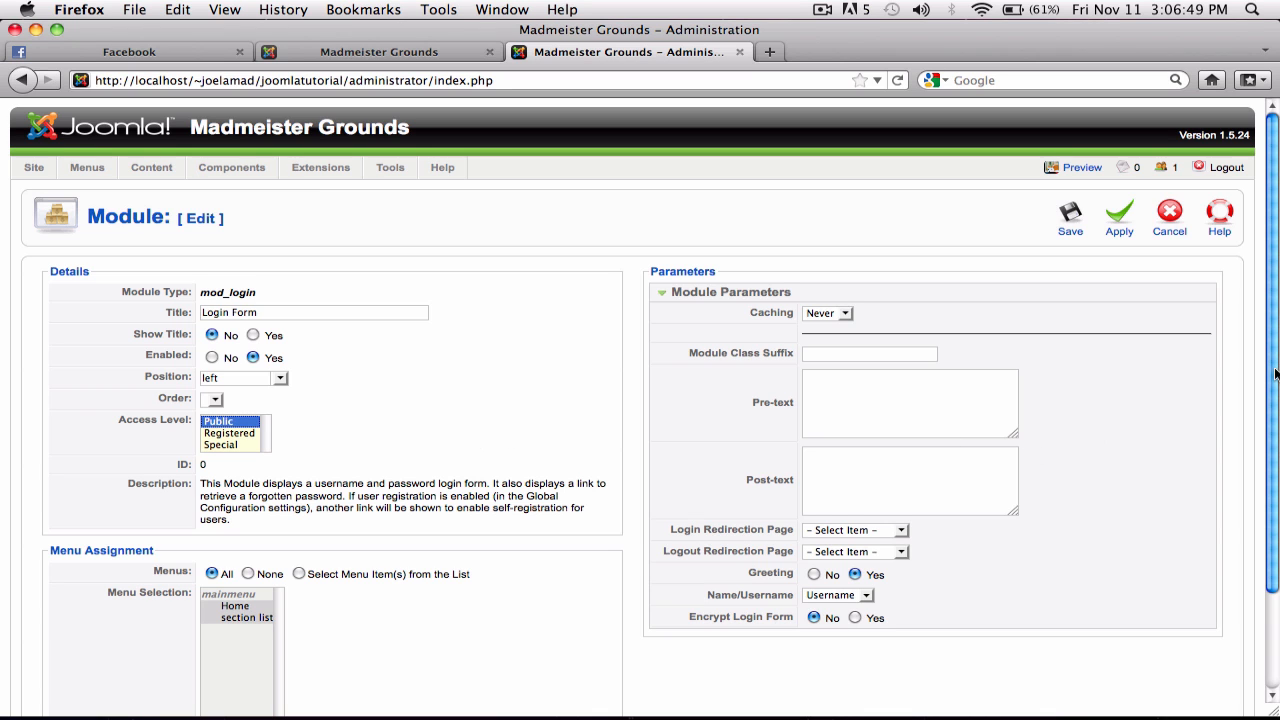
{"action": "scroll", "coordinate": [1274, 373], "scroll_direction": "down", "scroll_amount": 2}
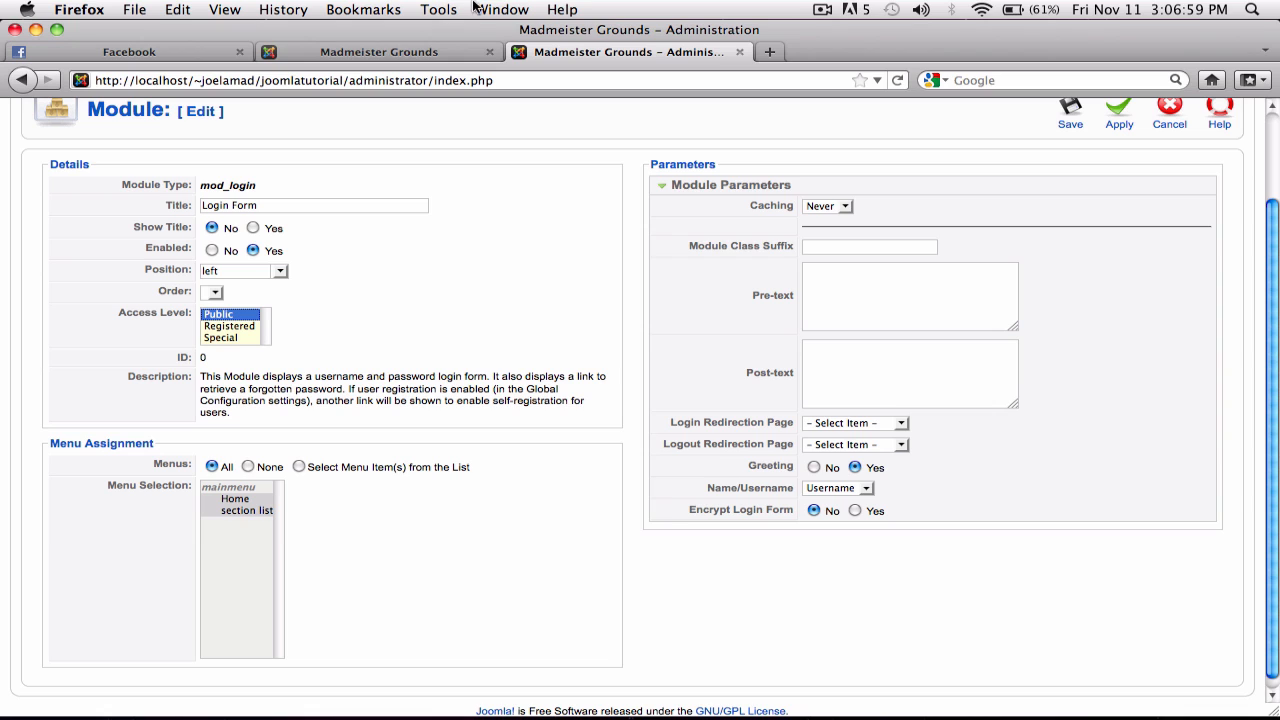
Step: View the public site's section list and Home pages, and return to the module being edited
{"action": "left_click", "coordinate": [432, 56]}
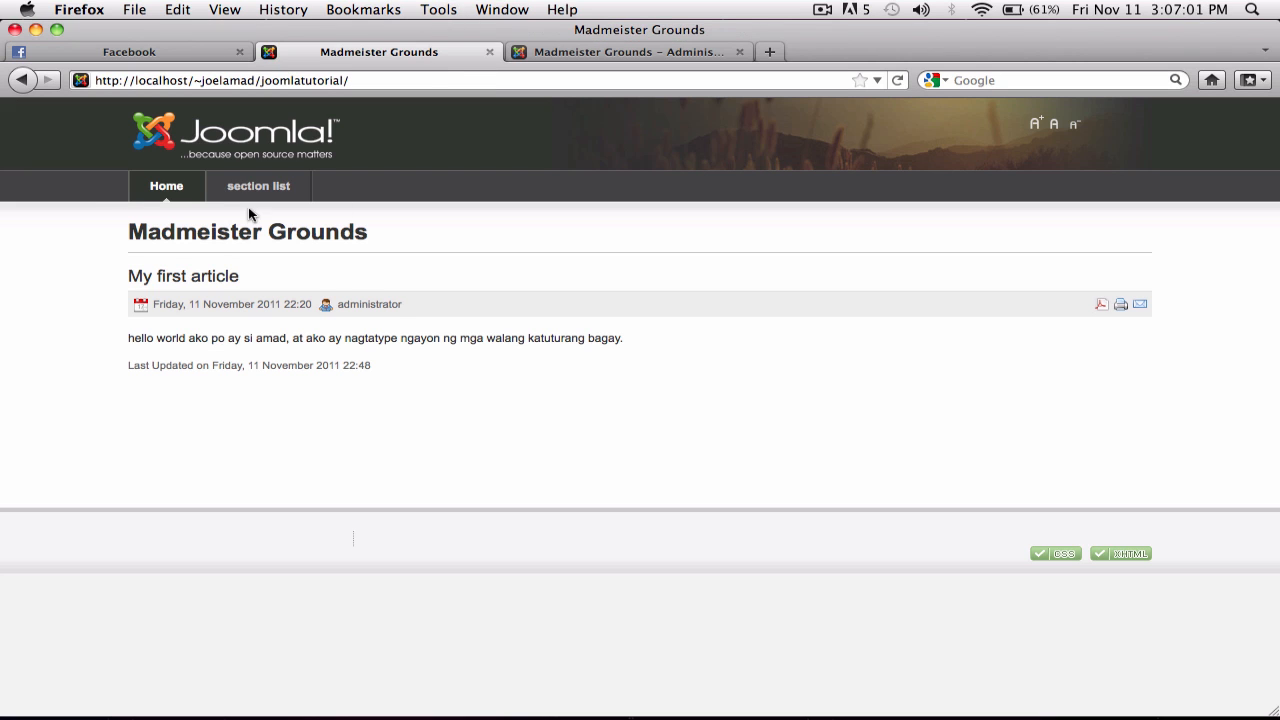
{"action": "left_click", "coordinate": [233, 199]}
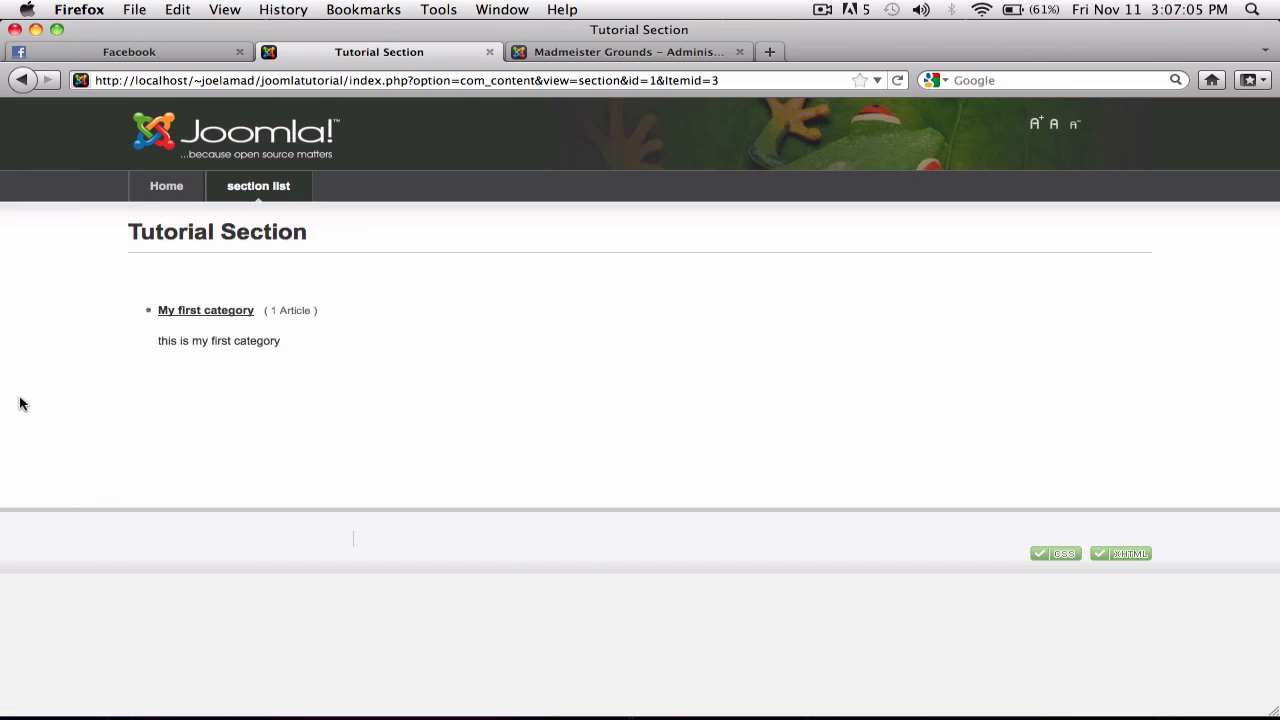
{"action": "left_click", "coordinate": [170, 193]}
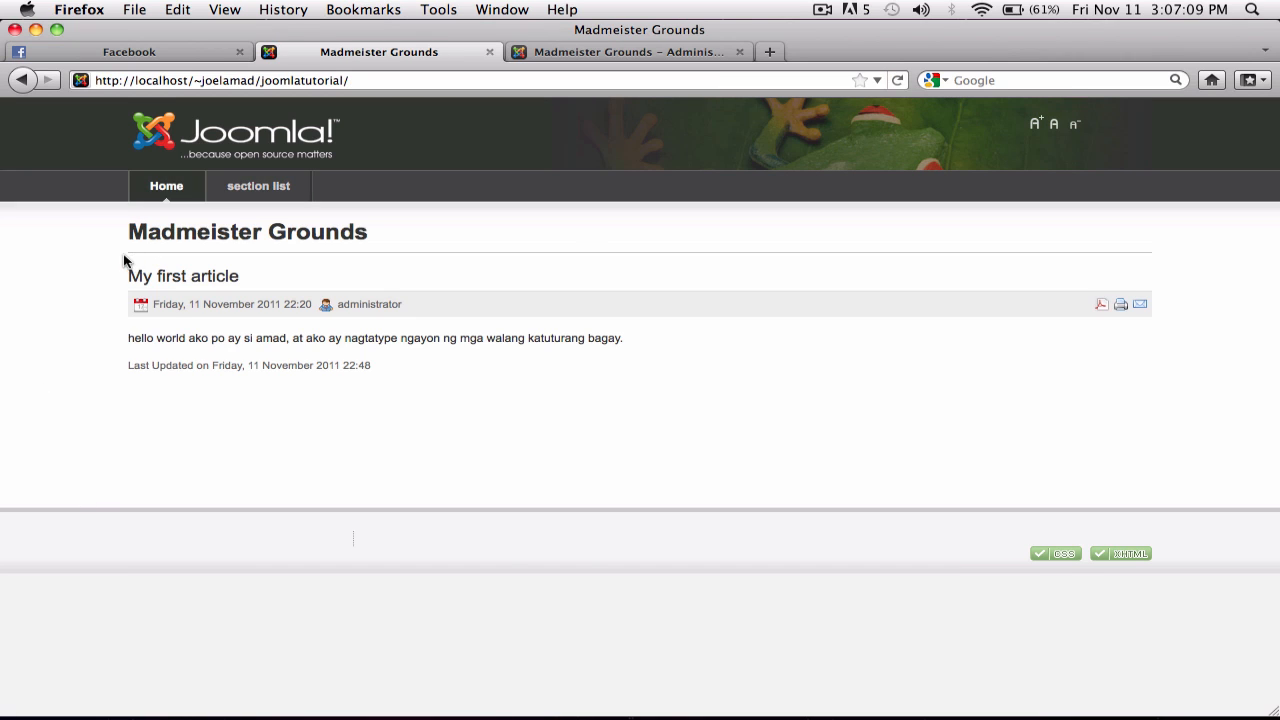
{"action": "left_click", "coordinate": [686, 51]}
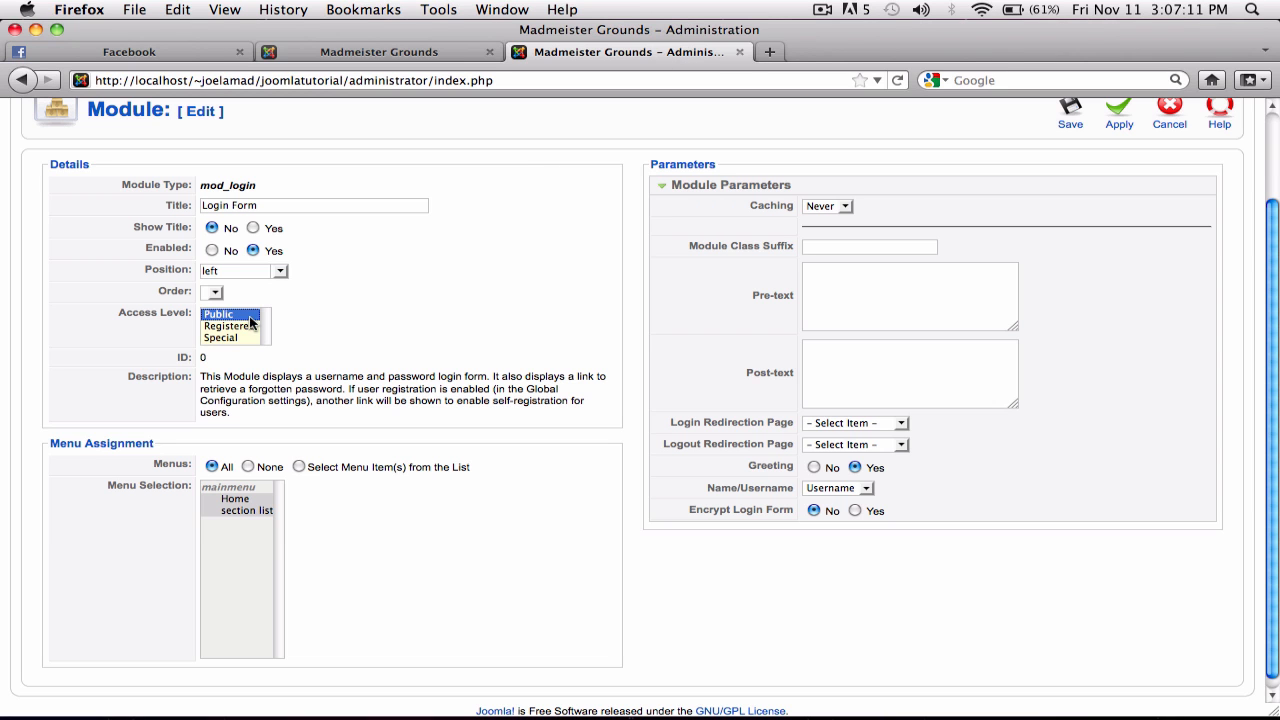
Step: Try limiting the login module to individual menu items, Home and section list, and set the assignment back to All
{"action": "left_click", "coordinate": [298, 466]}
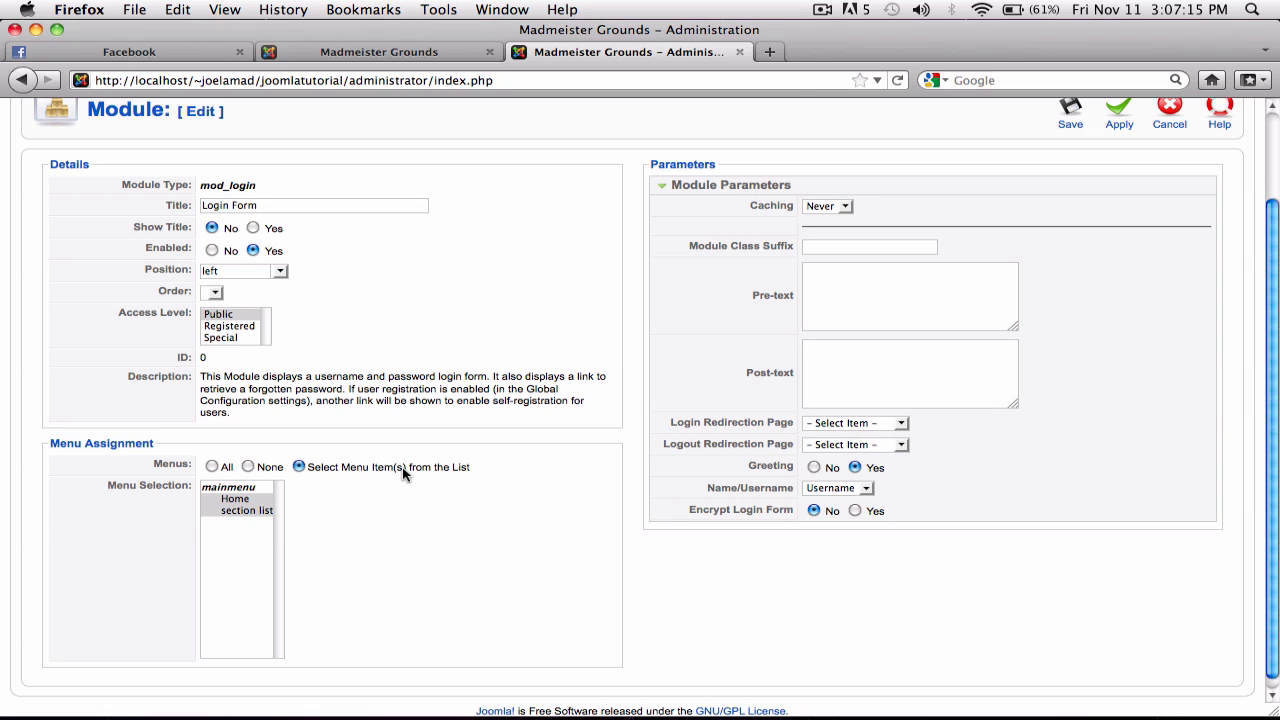
{"action": "left_click", "coordinate": [245, 500]}
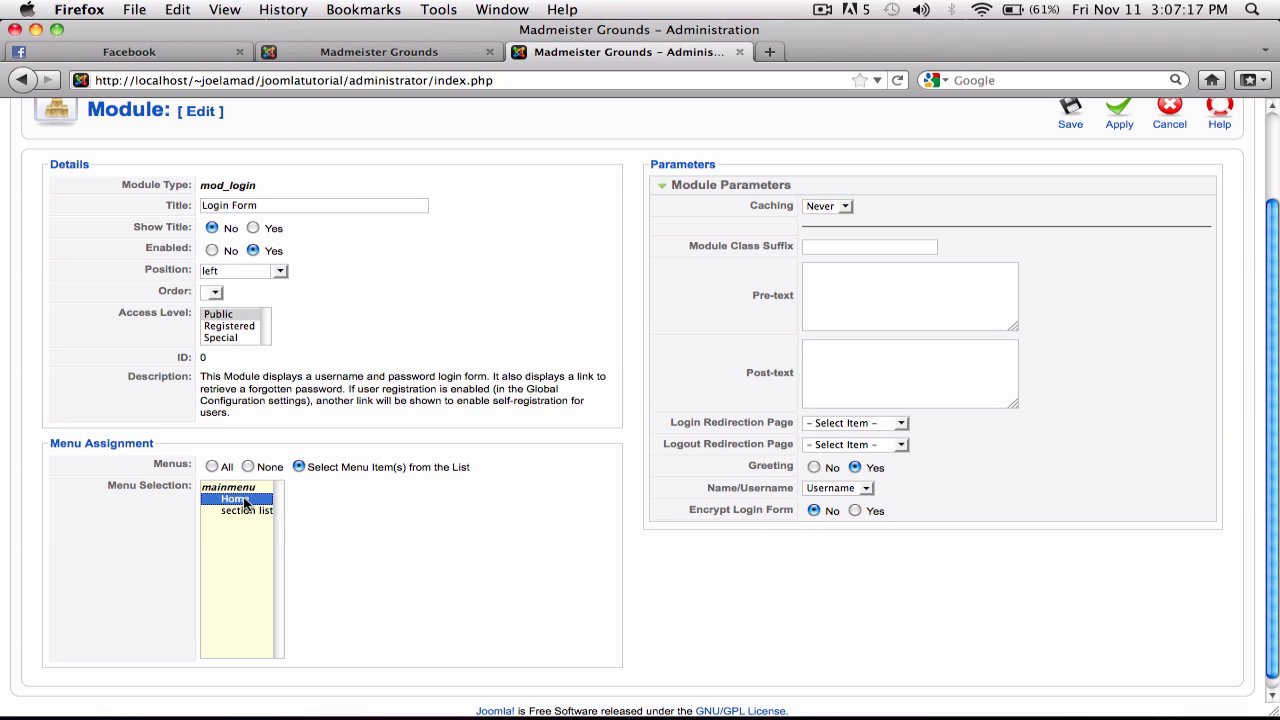
{"action": "left_click", "coordinate": [226, 511]}
{"action": "left_click", "coordinate": [233, 502]}
{"action": "left_click", "coordinate": [212, 466]}
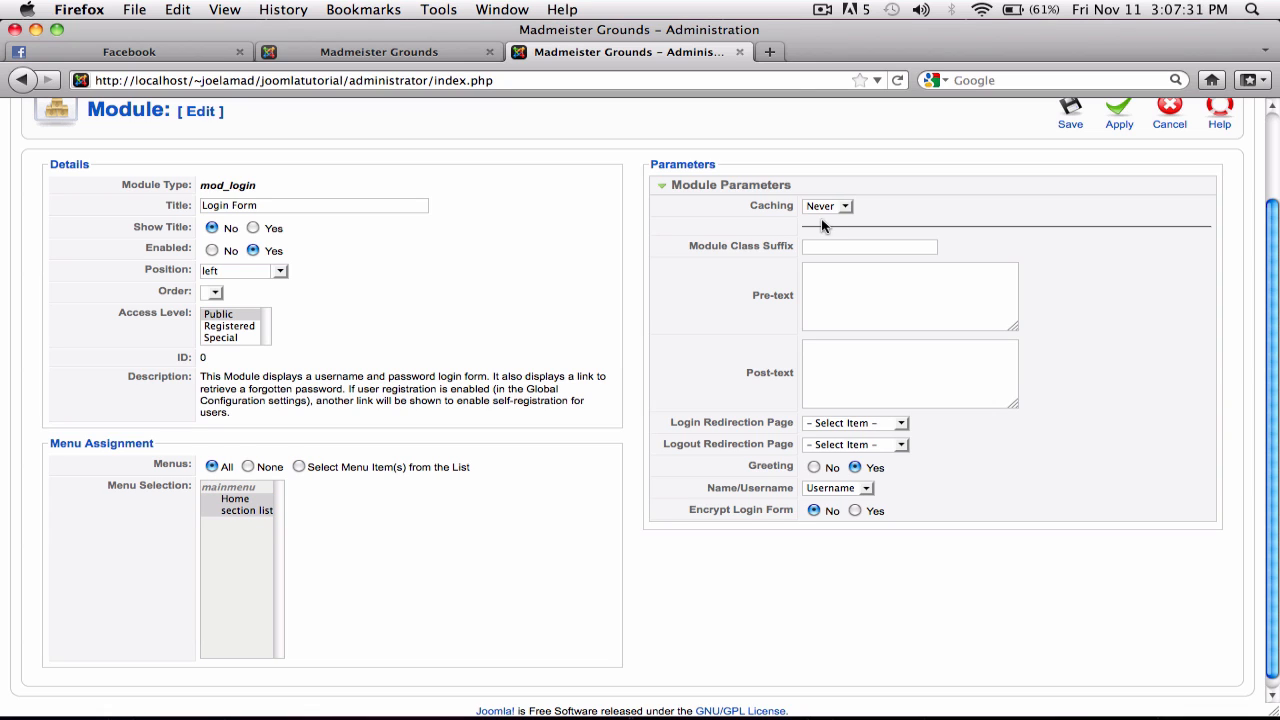
Step: Review the login module's Caching and Encrypt Login Form parameters and save the module
{"action": "left_click", "coordinate": [845, 207]}
{"action": "left_click", "coordinate": [845, 207]}
{"action": "left_click", "coordinate": [845, 206]}
{"action": "left_click", "coordinate": [845, 206]}
{"action": "mouse_move", "coordinate": [779, 512]}
{"action": "mouse_move", "coordinate": [695, 517]}
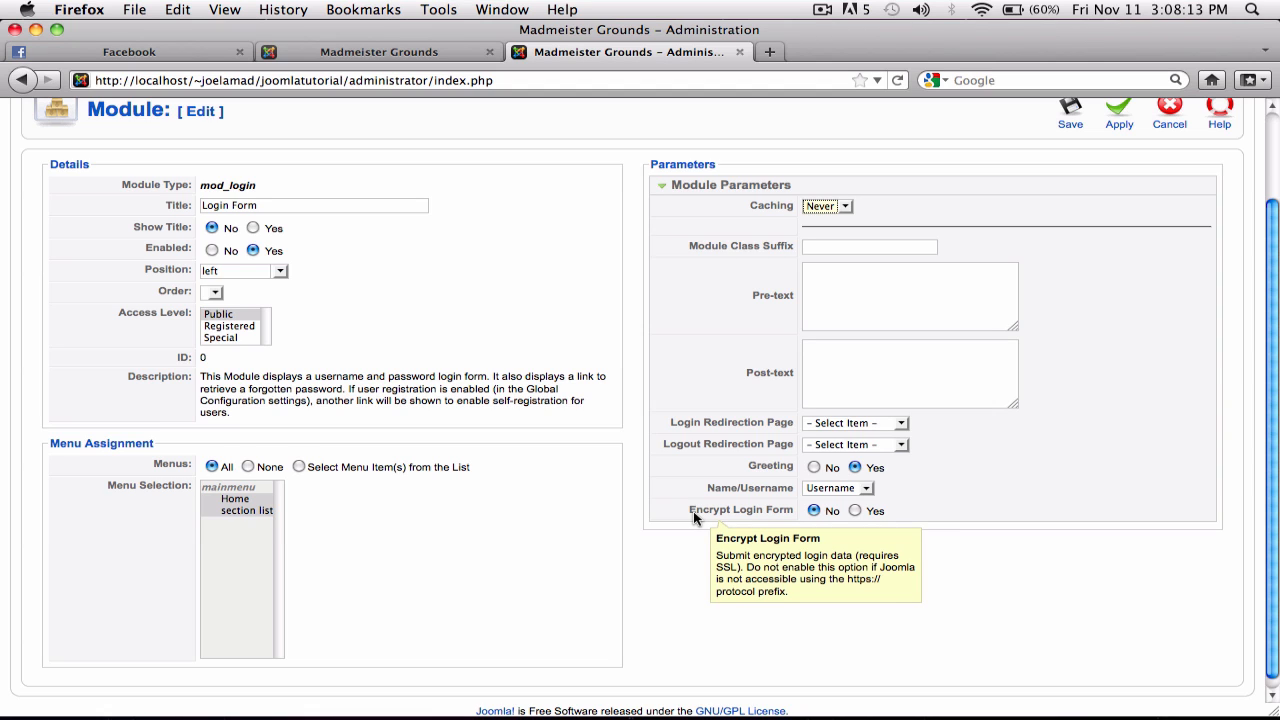
{"action": "left_click", "coordinate": [1086, 123]}
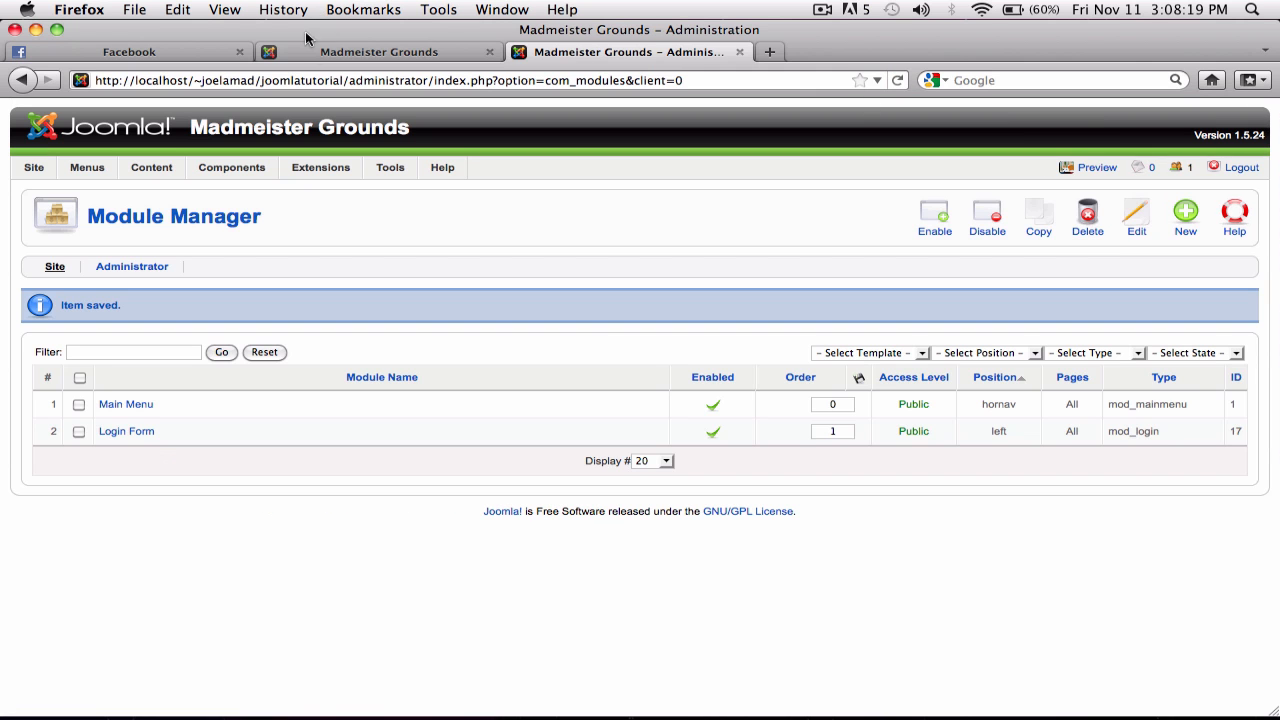
Step: Reload the public site's home page and inspect the login form's fields
{"action": "left_click", "coordinate": [316, 52]}
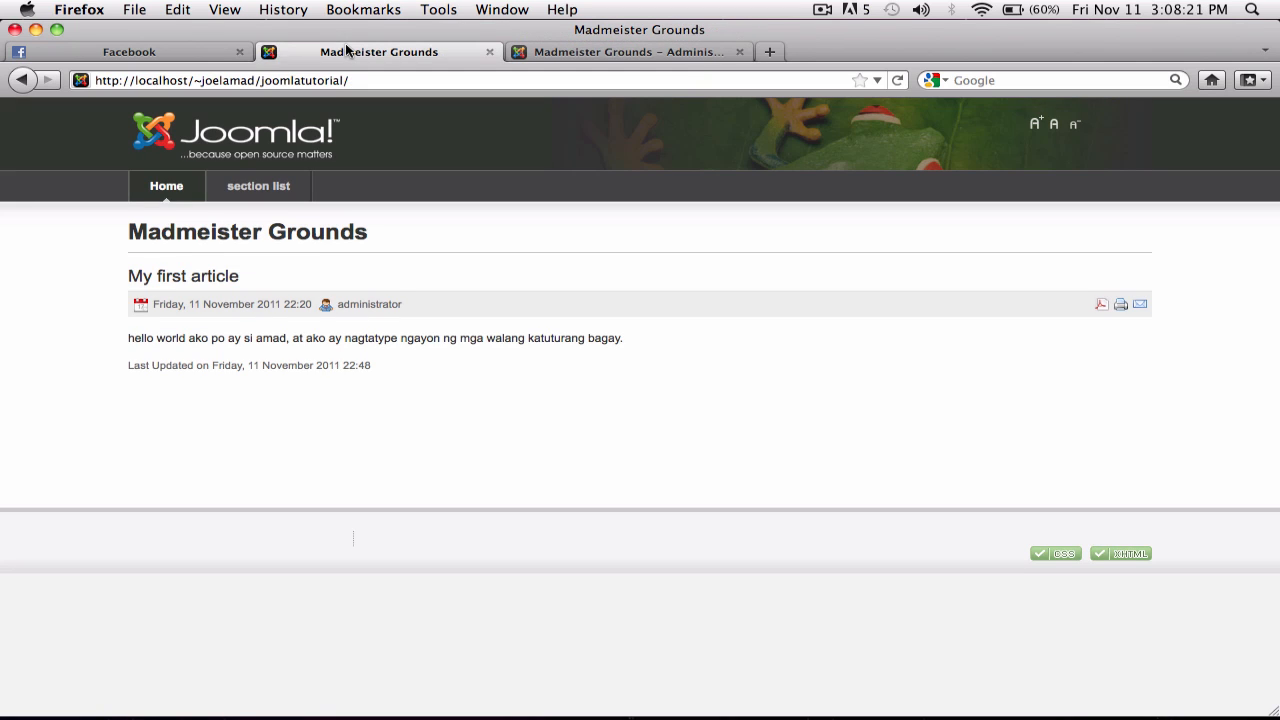
{"action": "key", "text": "super+r"}
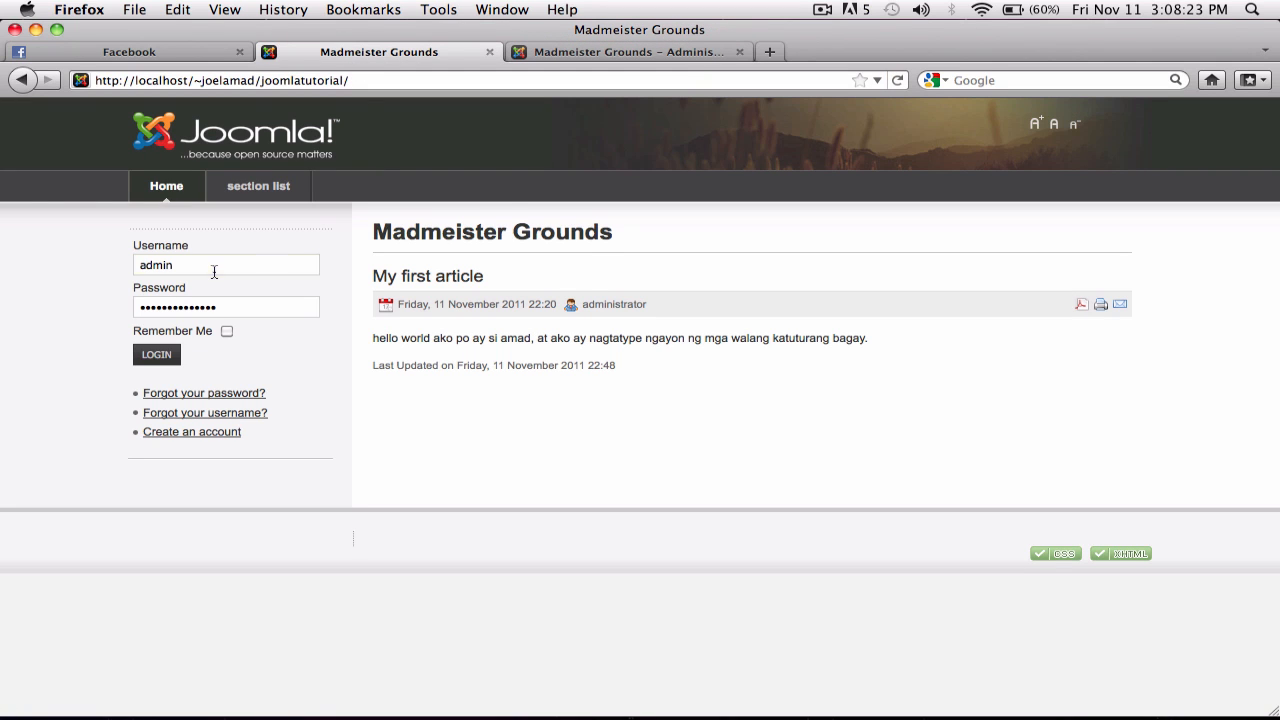
{"action": "left_click", "coordinate": [249, 309]}
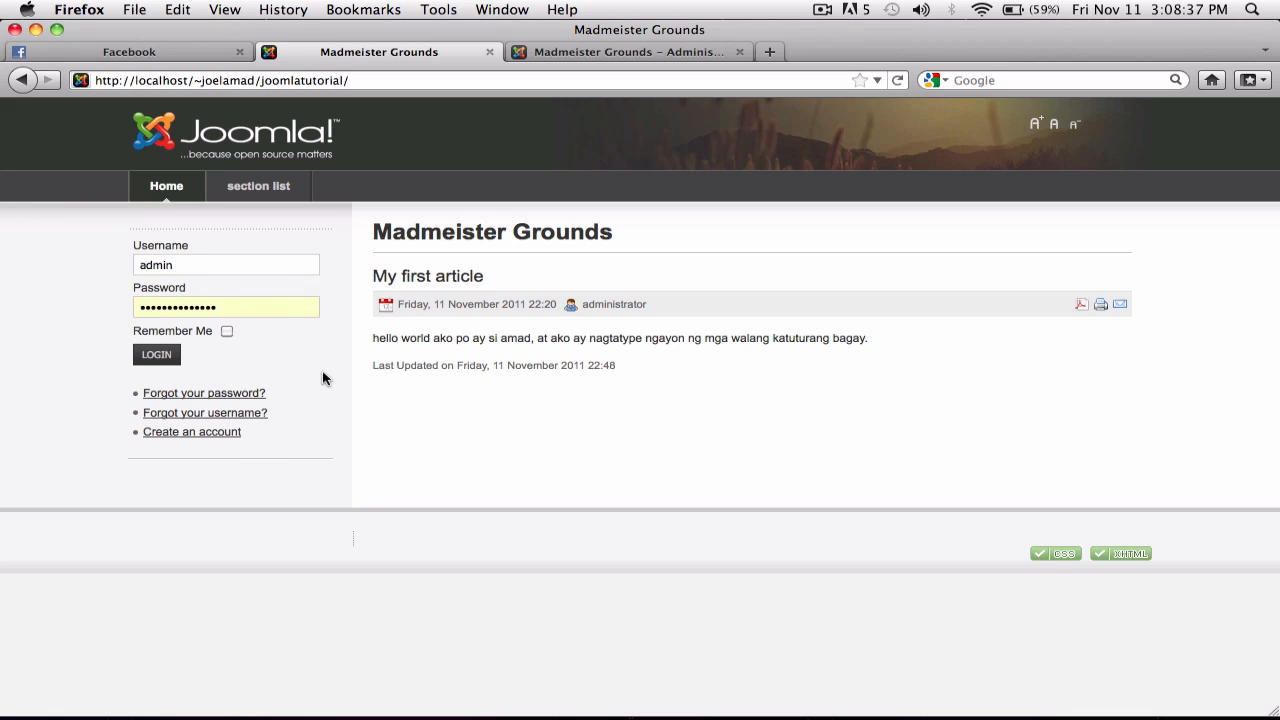
Step: Return to the Module Manager and create a new Custom HTML module
{"action": "left_click", "coordinate": [622, 54]}
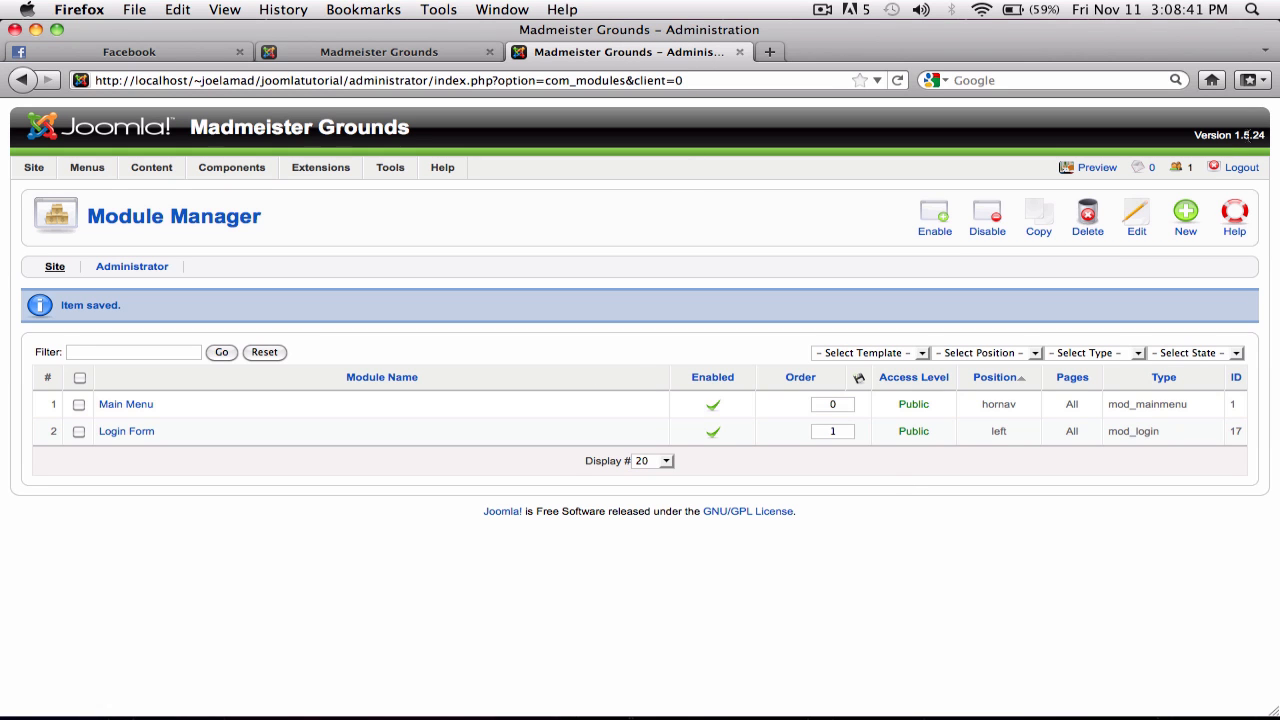
{"action": "left_click", "coordinate": [1187, 215]}
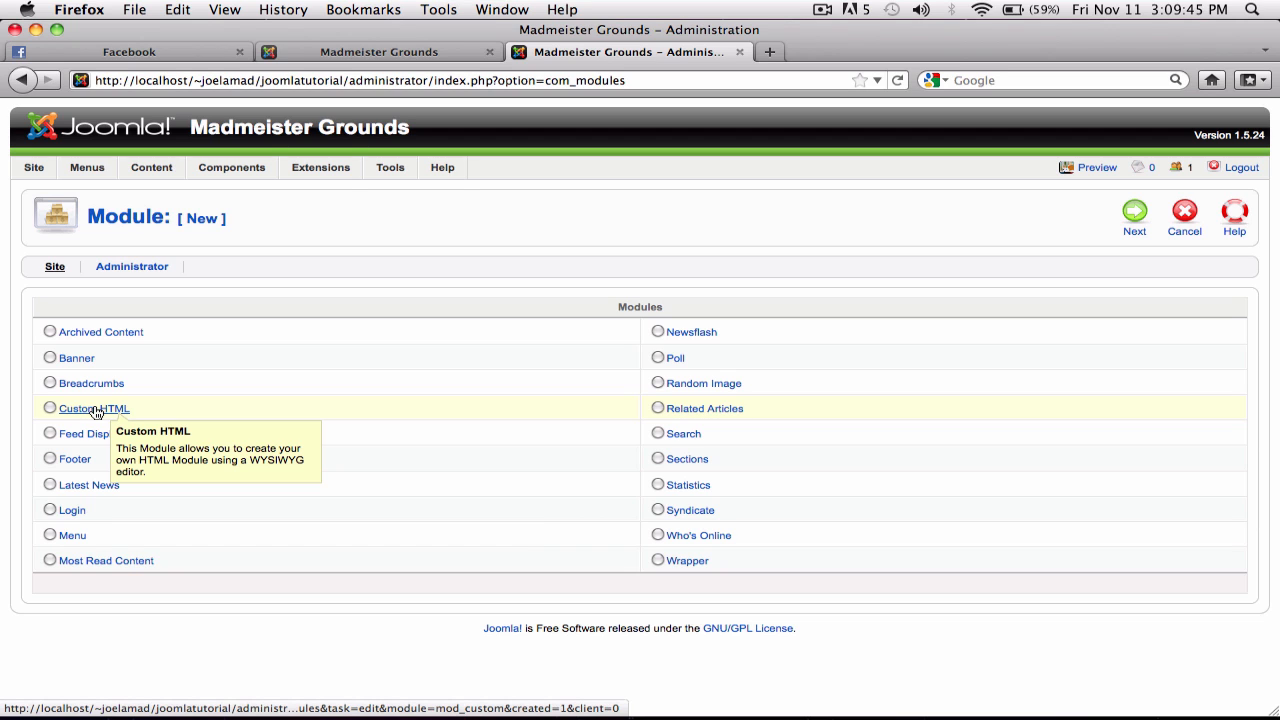
{"action": "left_click", "coordinate": [95, 410]}
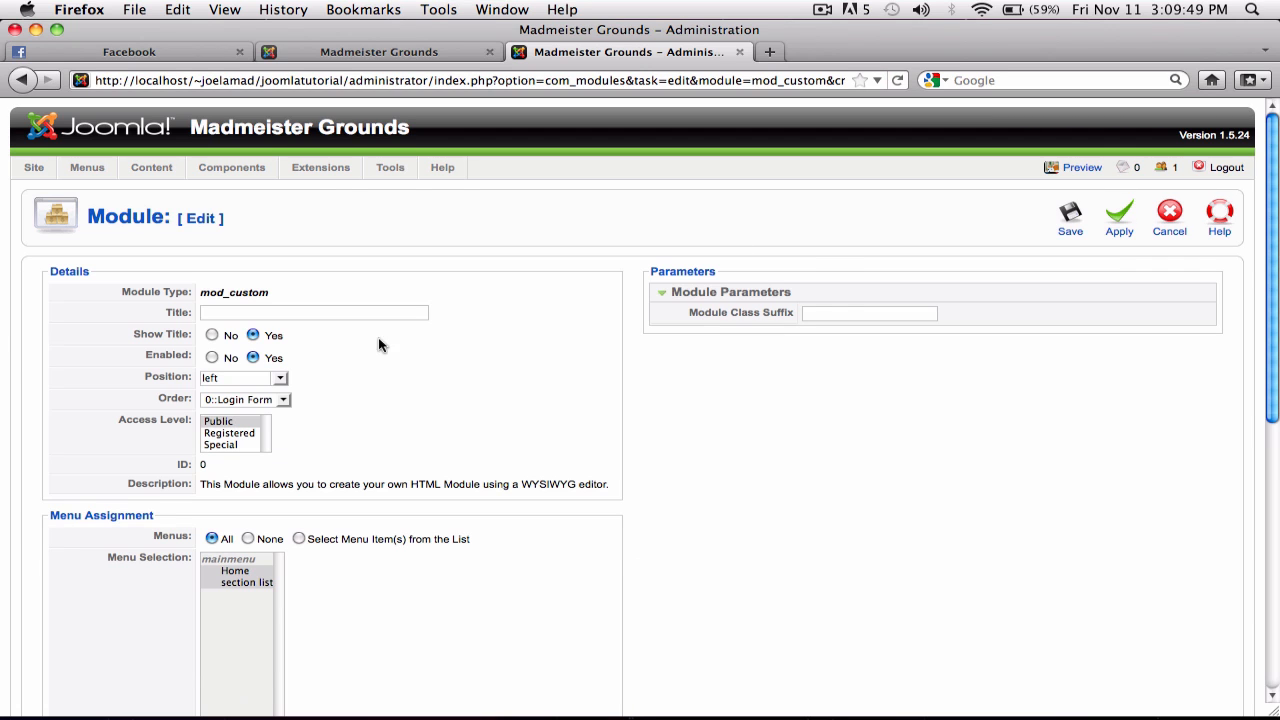
Step: Set the custom module's position to top, title it "cushtml" and keep its title shown
{"action": "left_click", "coordinate": [281, 381]}
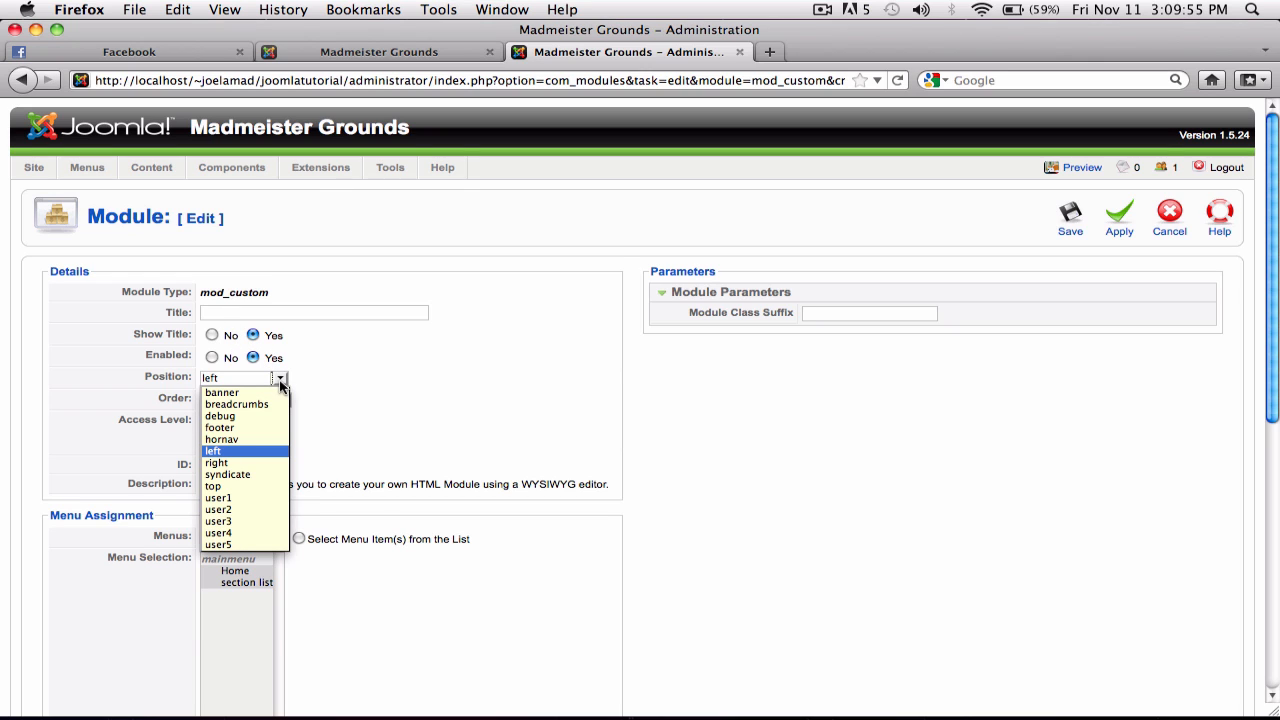
{"action": "left_click", "coordinate": [246, 488]}
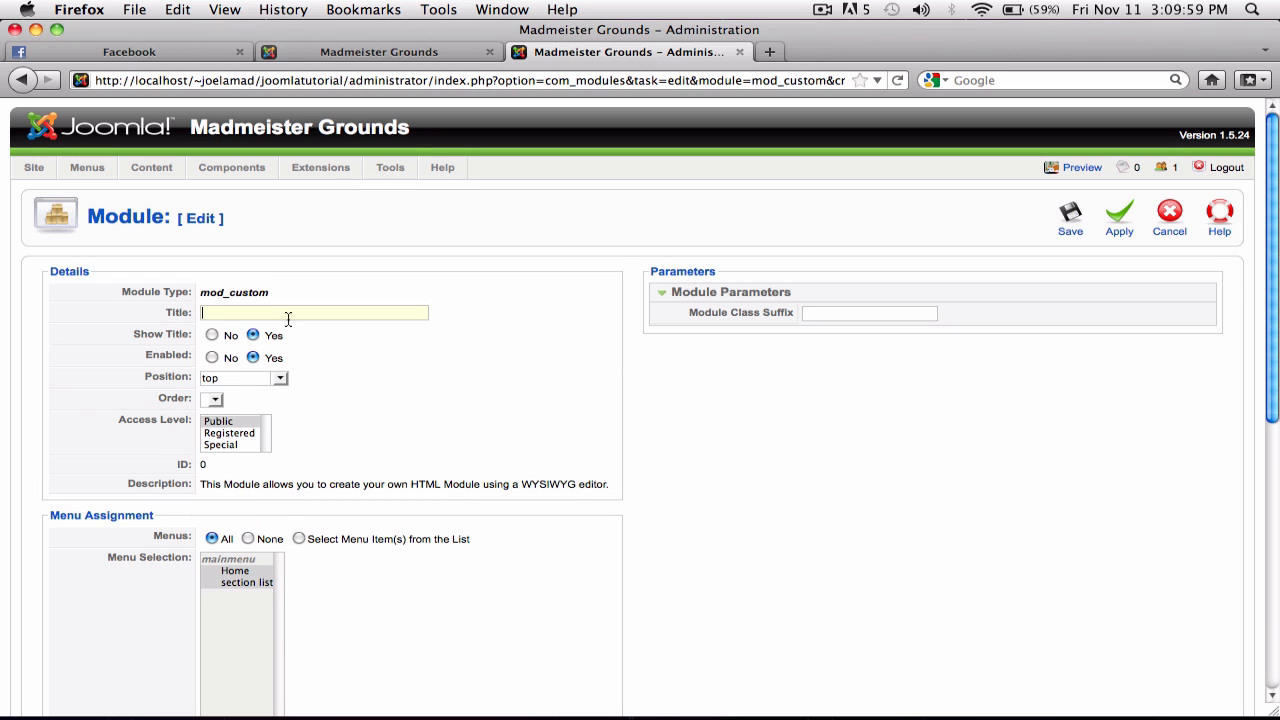
{"action": "type", "text": "cushtml"}
{"action": "left_click", "coordinate": [212, 336]}
{"action": "left_click", "coordinate": [253, 335]}
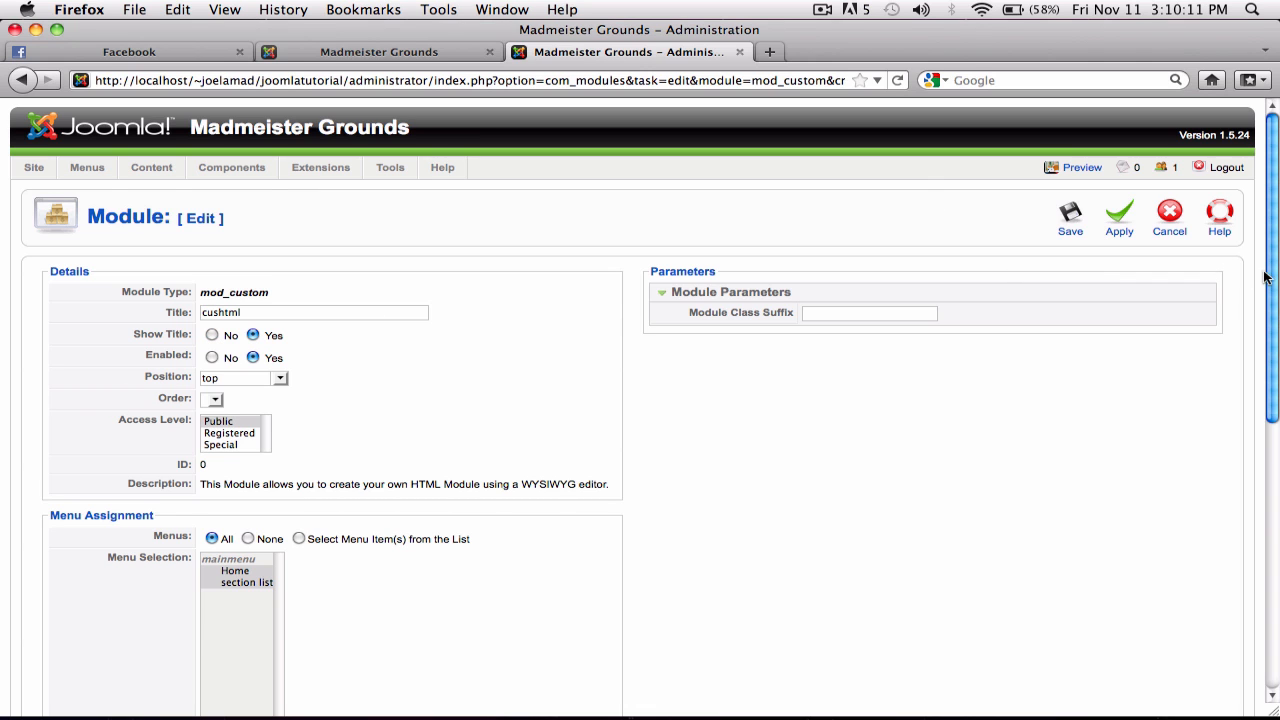
Step: Enter "hello, world!" as the module's custom output and save the module
{"action": "left_click_drag", "start_coordinate": [1276, 280], "coordinate": [1258, 350]}
{"action": "scroll", "coordinate": [1258, 350], "scroll_direction": "down", "scroll_amount": 10}
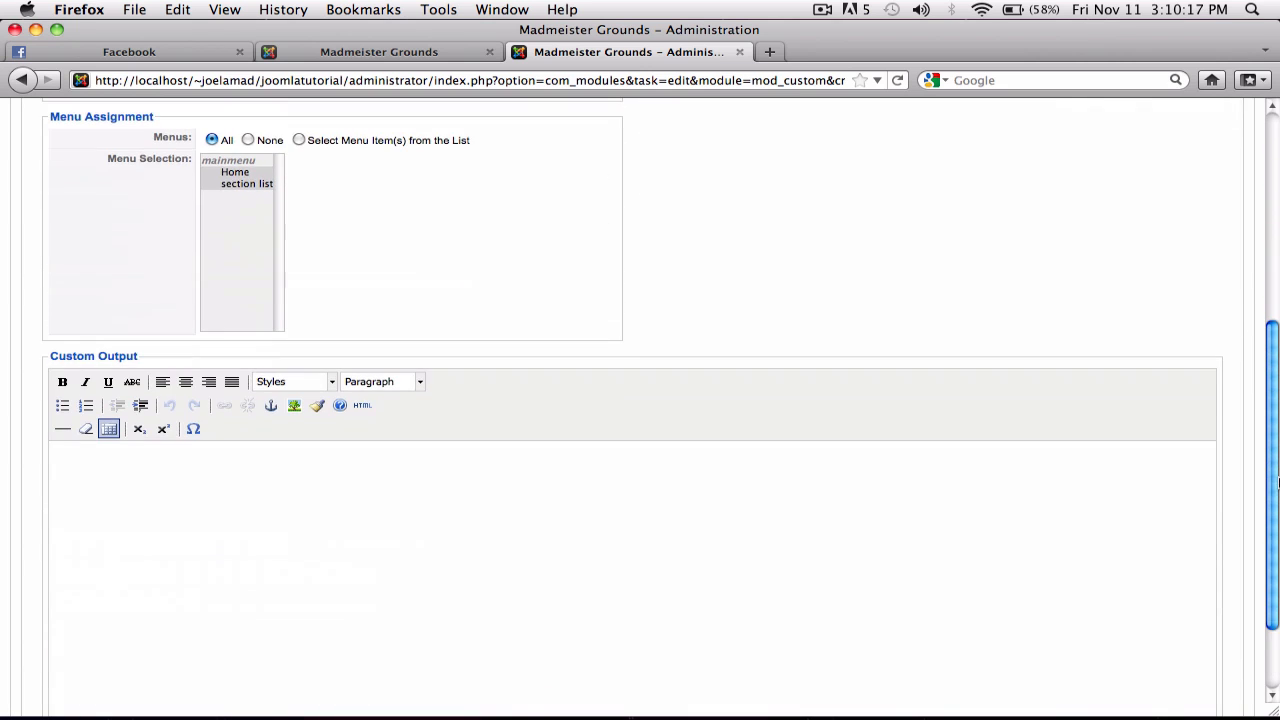
{"action": "scroll", "coordinate": [1093, 503], "scroll_direction": "down", "scroll_amount": 2}
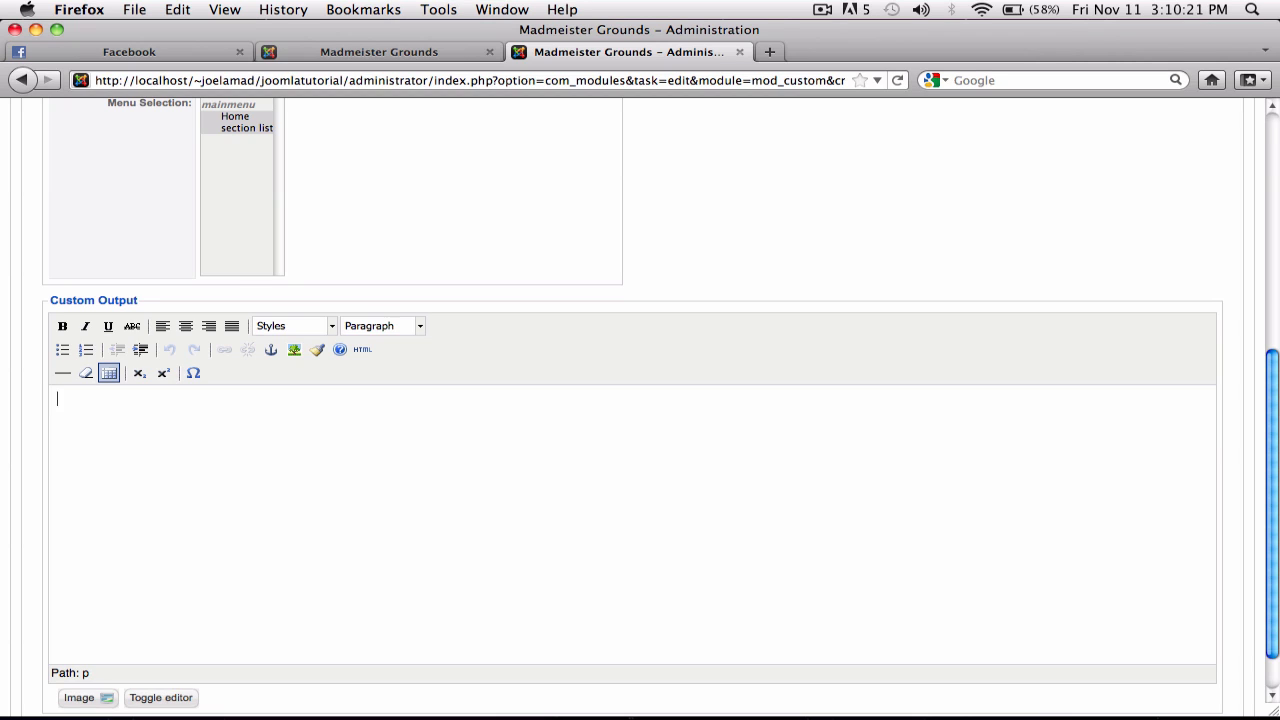
{"action": "type", "text": "hello, world!"}
{"action": "left_click_drag", "start_coordinate": [1272, 500], "coordinate": [1277, 205]}
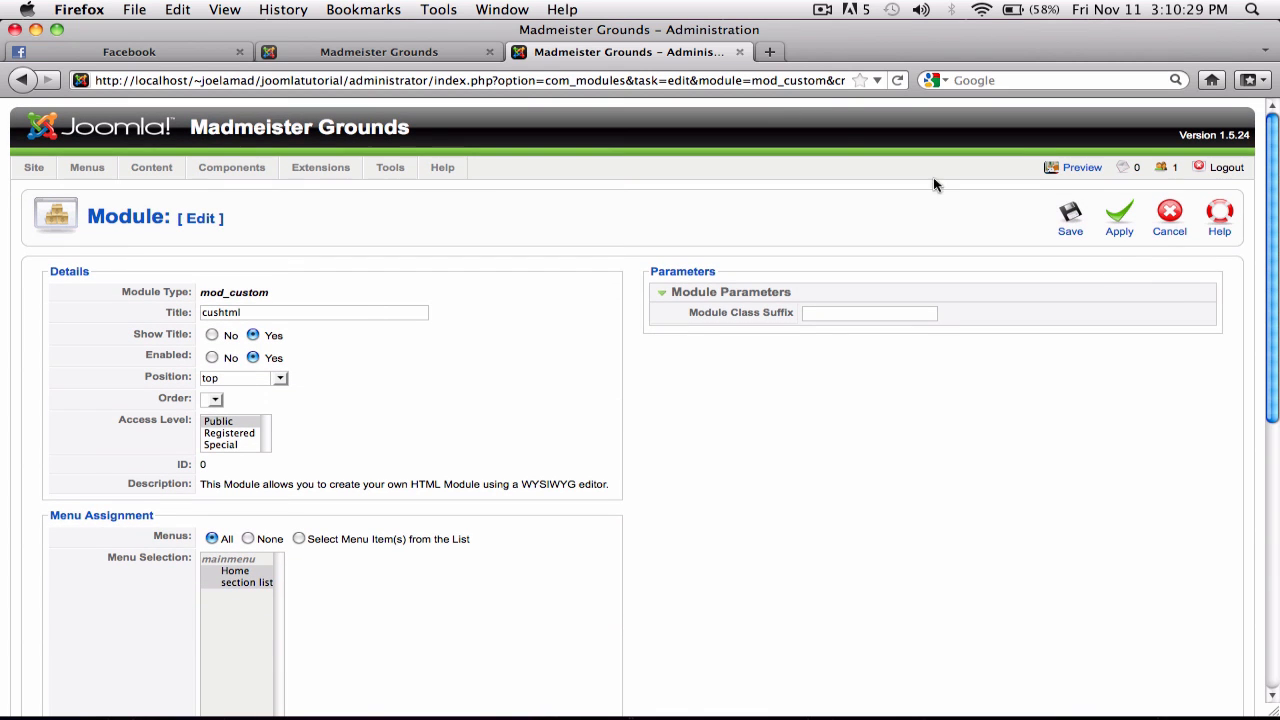
{"action": "left_click", "coordinate": [1066, 215]}
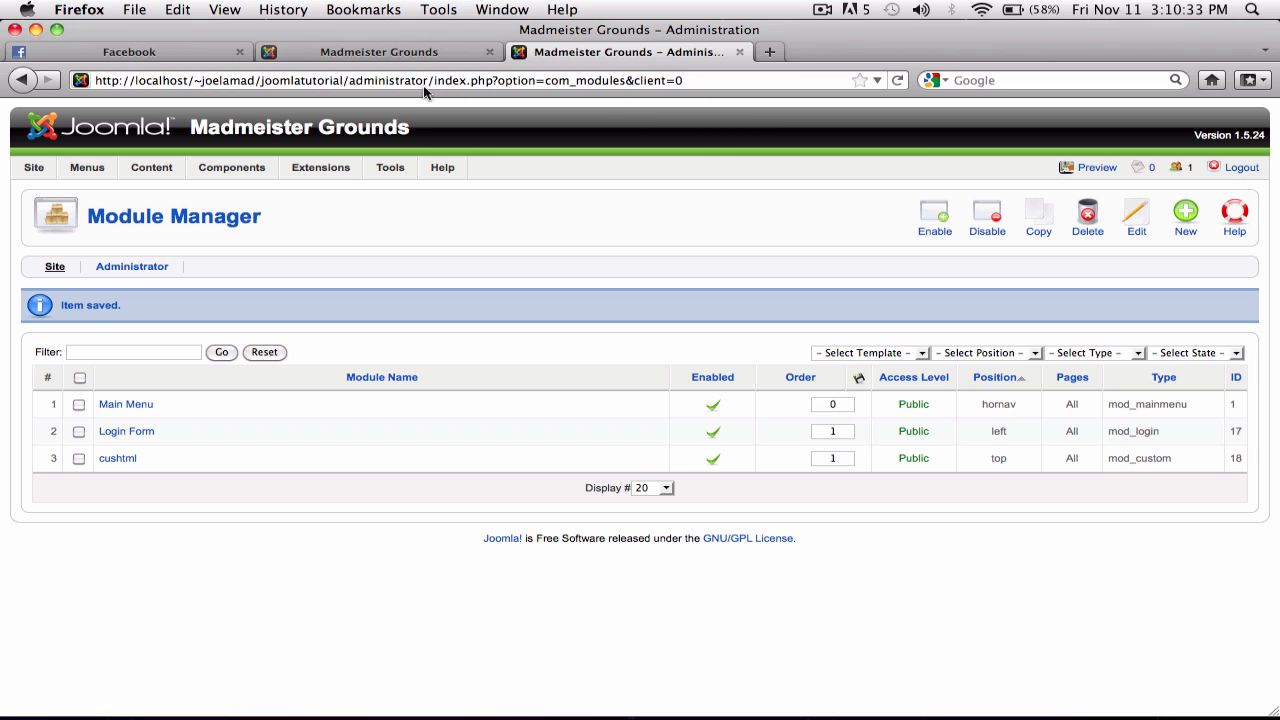
Step: Reload the public site's home page to check where the custom HTML module appears
{"action": "left_click", "coordinate": [361, 52]}
{"action": "key", "text": "super+r"}
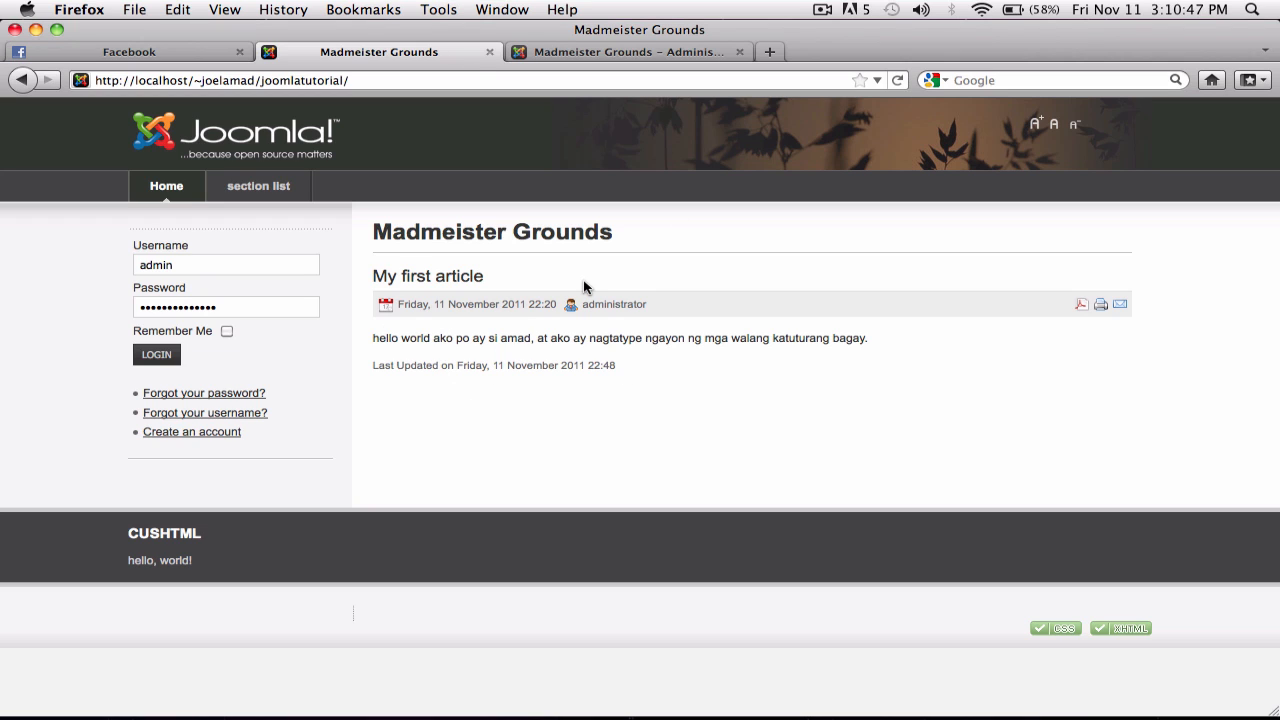
Step: Open the Home item of the Main Menu in the site administration and review the menu item types it can be changed to
{"action": "left_click", "coordinate": [649, 47]}
{"action": "mouse_move", "coordinate": [87, 168]}
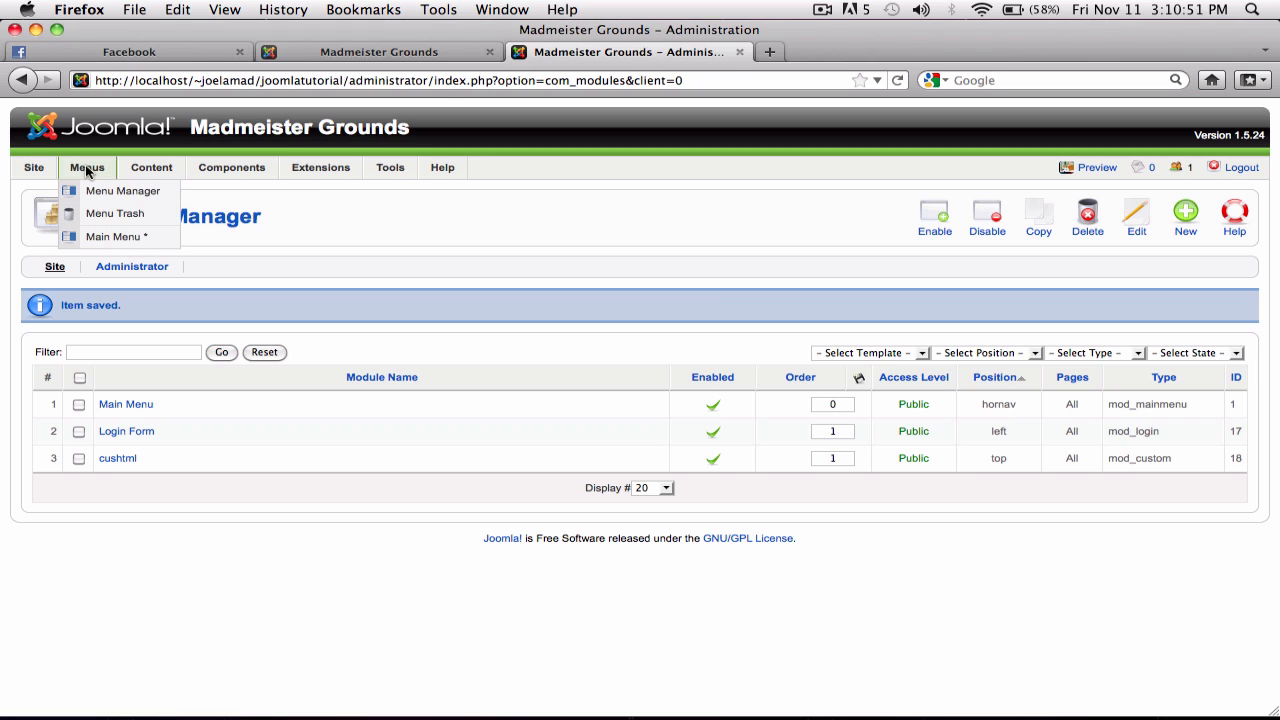
{"action": "left_click", "coordinate": [121, 236]}
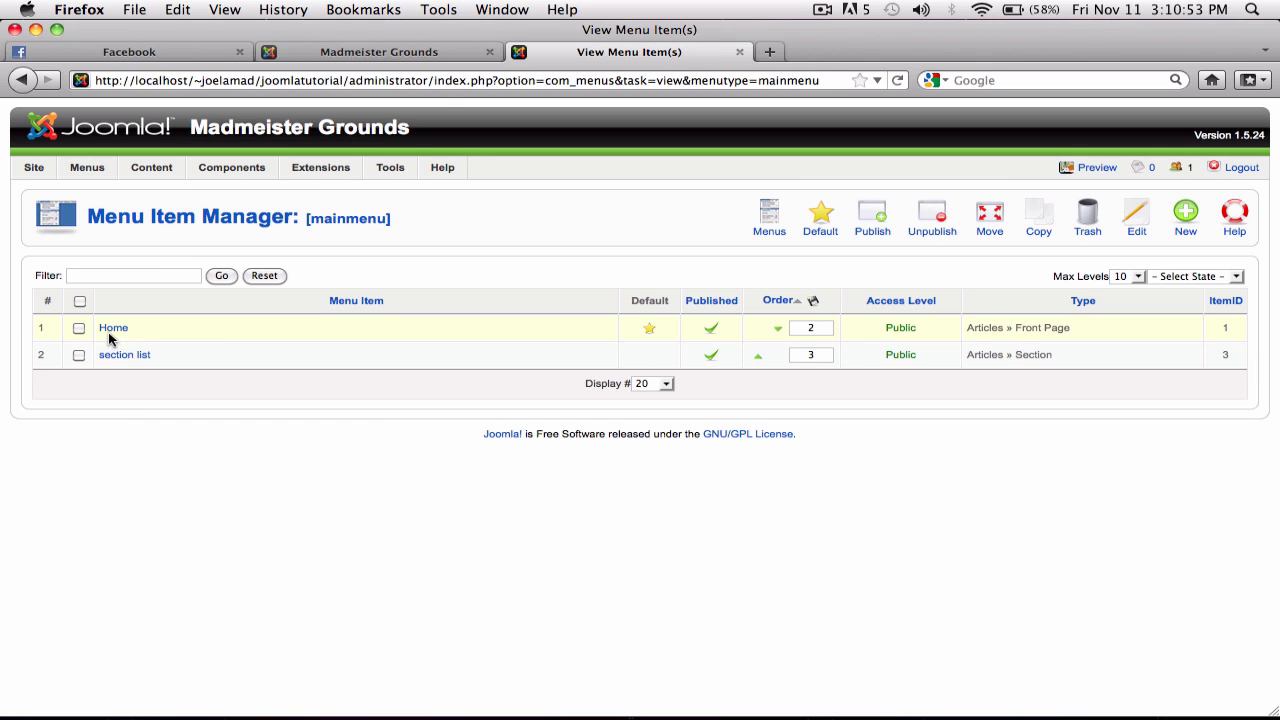
{"action": "left_click", "coordinate": [112, 332]}
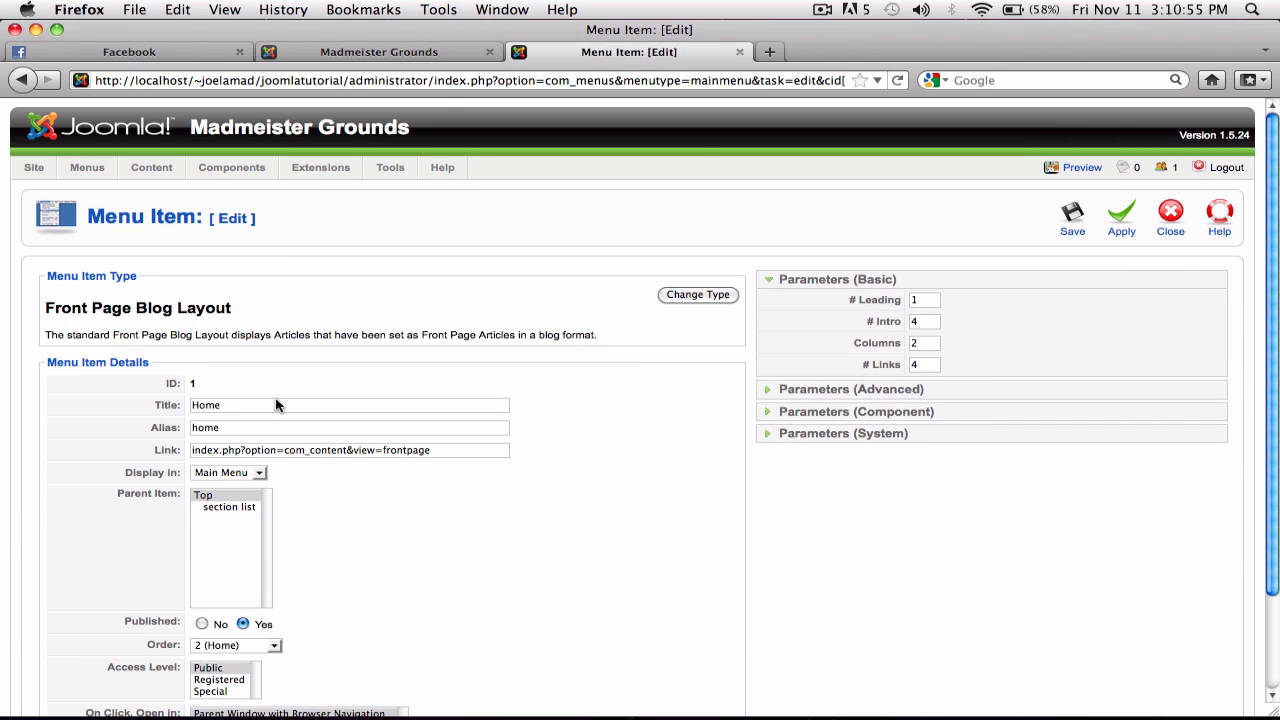
{"action": "left_click", "coordinate": [686, 296]}
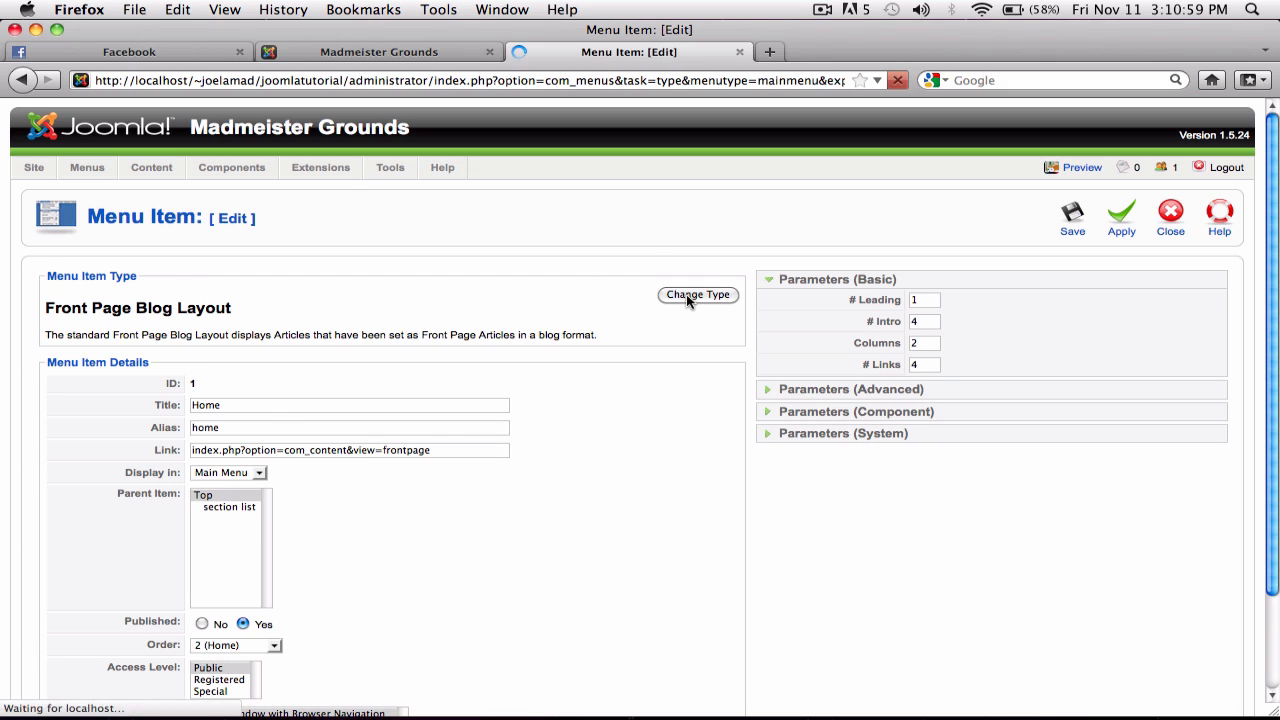
{"action": "scroll", "coordinate": [486, 337], "scroll_direction": "down", "scroll_amount": 3}
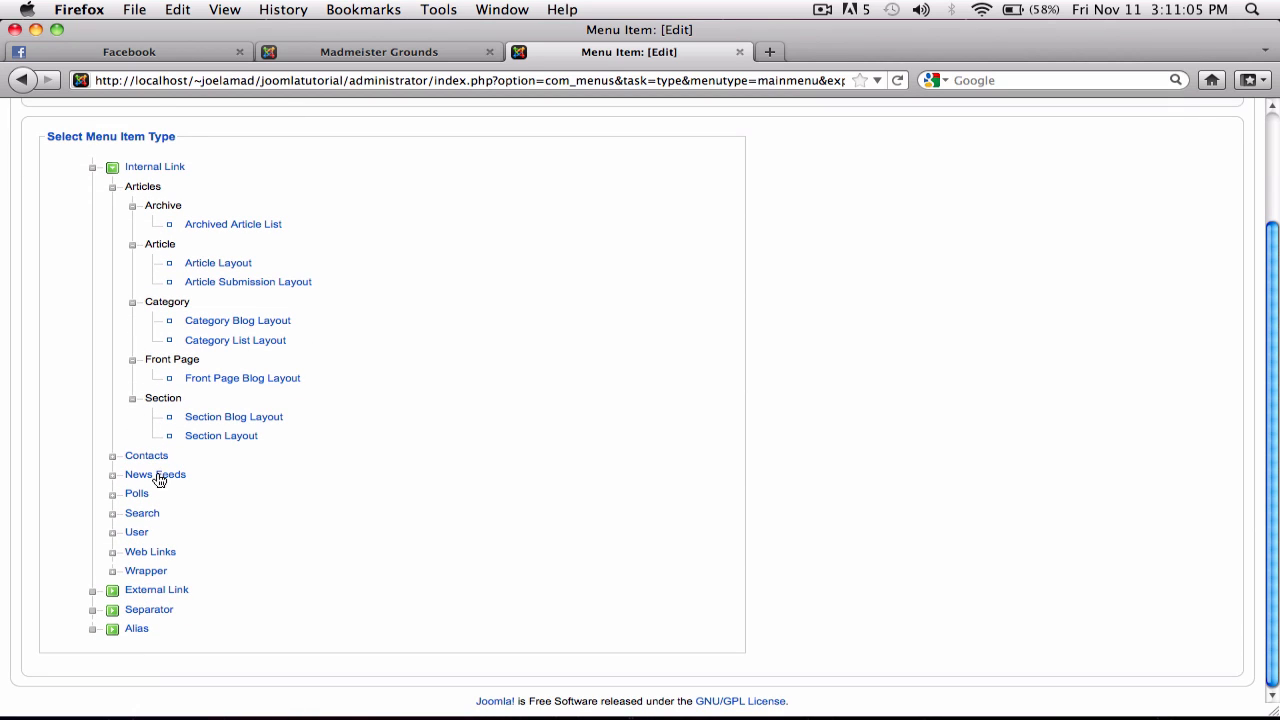
{"action": "scroll", "coordinate": [250, 400], "scroll_direction": "up", "scroll_amount": 1}
{"action": "scroll", "coordinate": [250, 400], "scroll_direction": "up", "scroll_amount": 3}
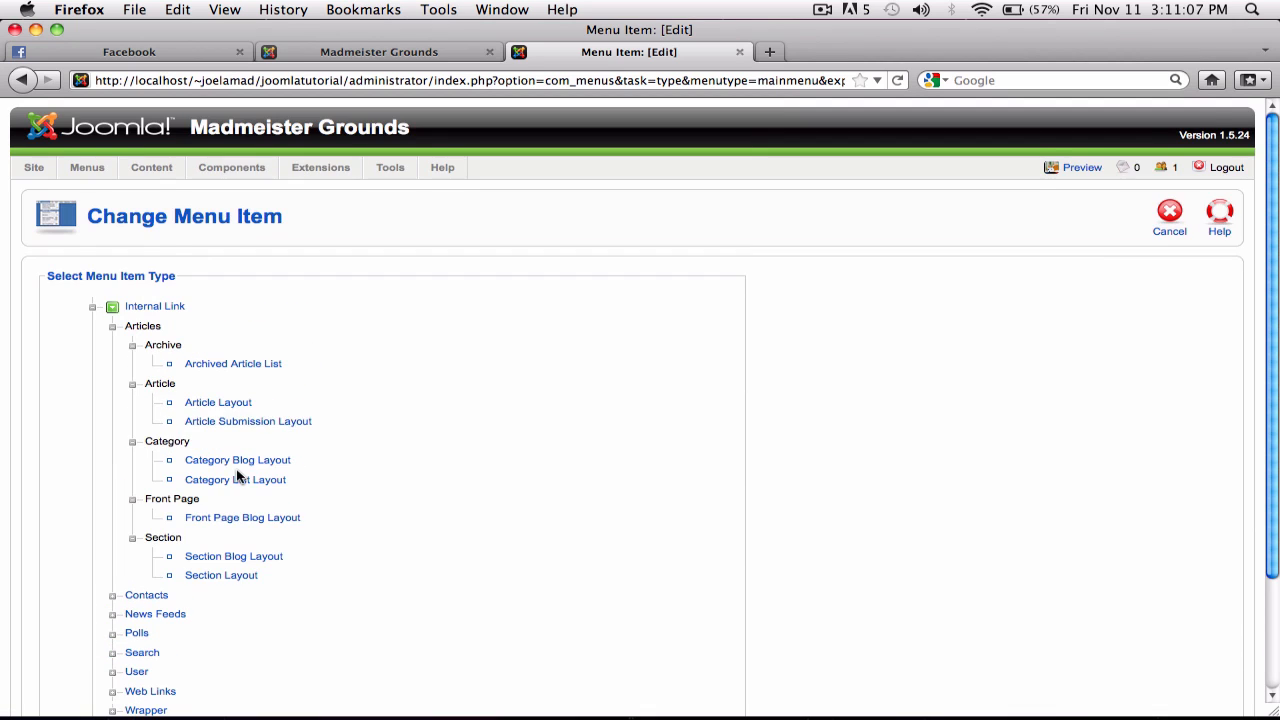
{"action": "scroll", "coordinate": [233, 476], "scroll_direction": "down", "scroll_amount": 4}
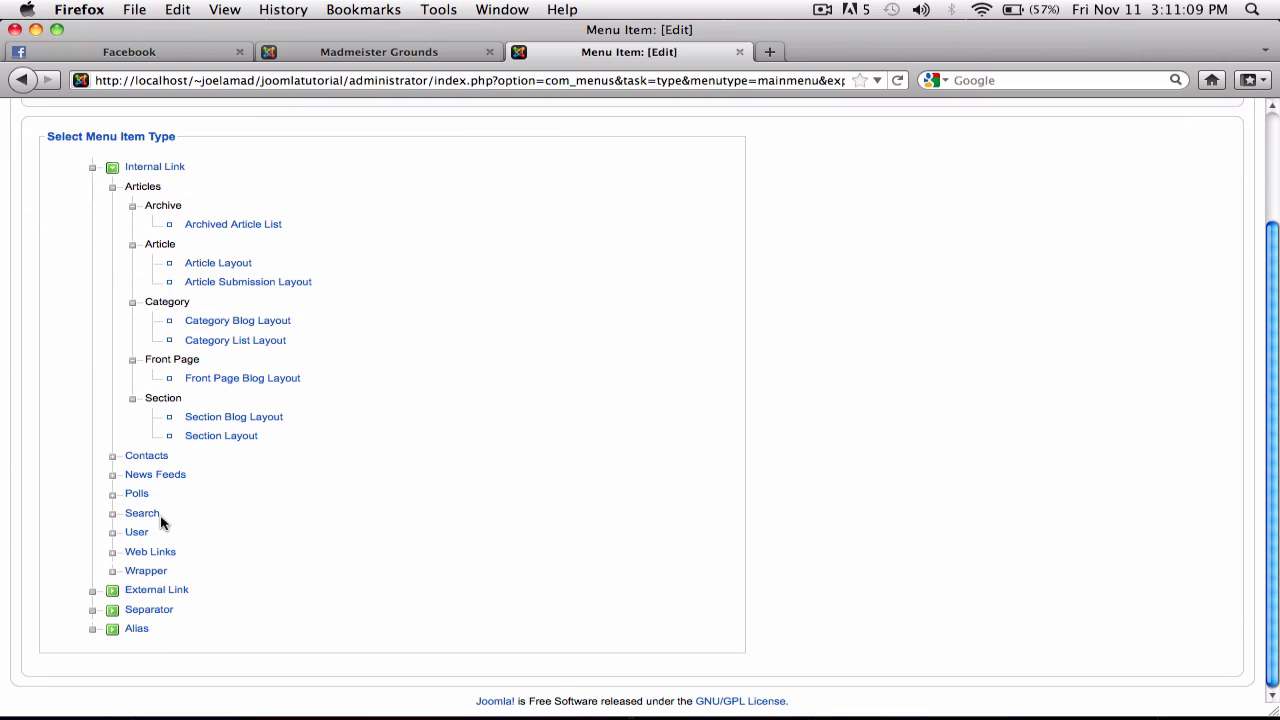
Step: Examine the Wrapper type's settings for the Home menu item and close the item without saving
{"action": "left_click", "coordinate": [147, 571]}
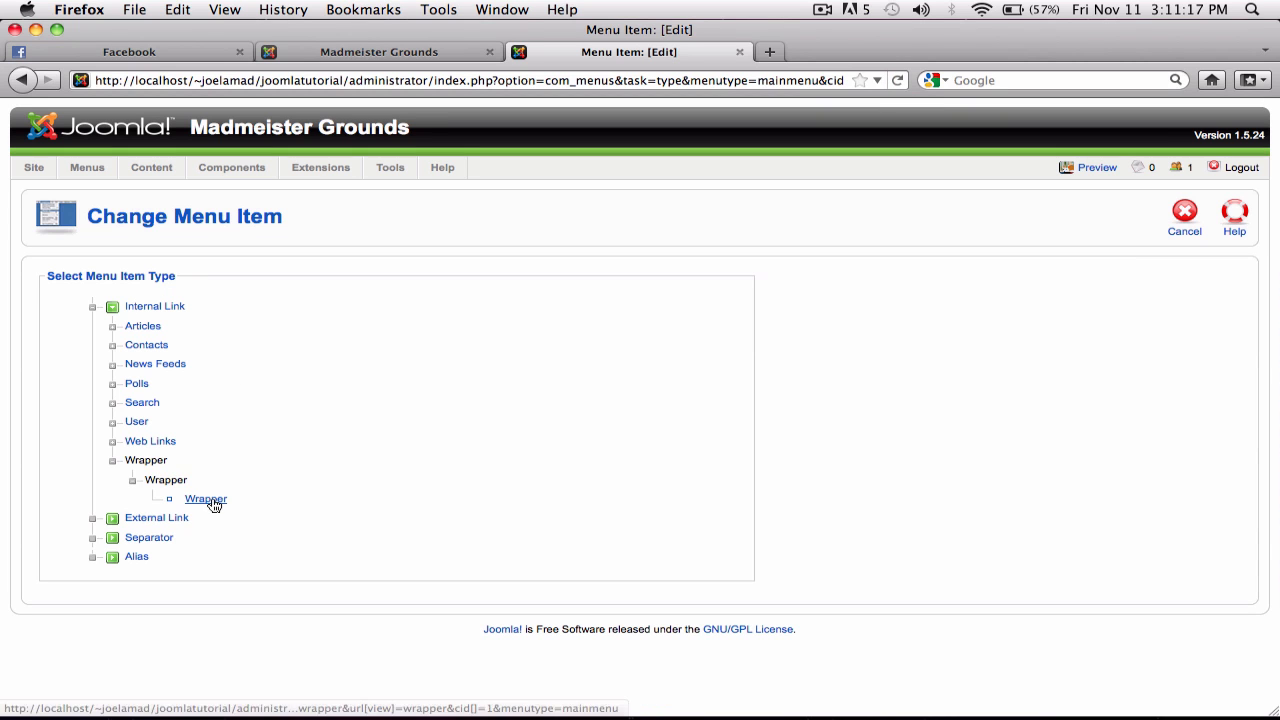
{"action": "left_click", "coordinate": [208, 500]}
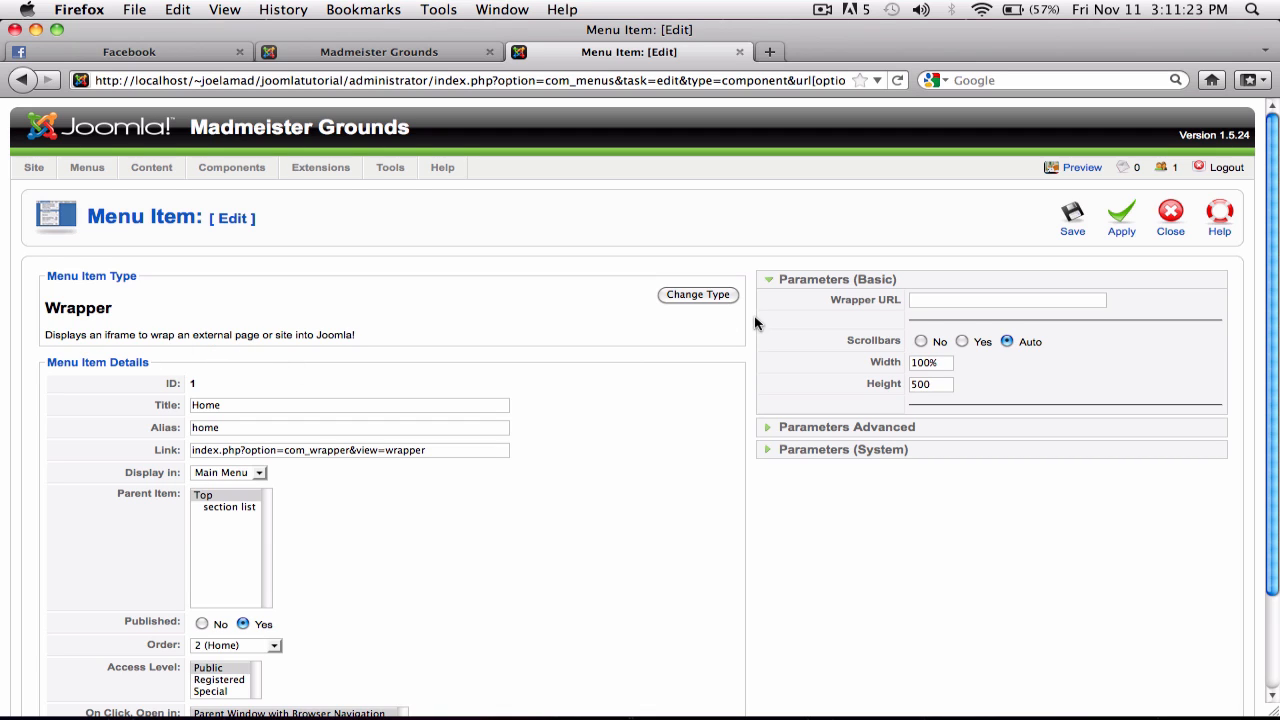
{"action": "left_click", "coordinate": [1168, 222]}
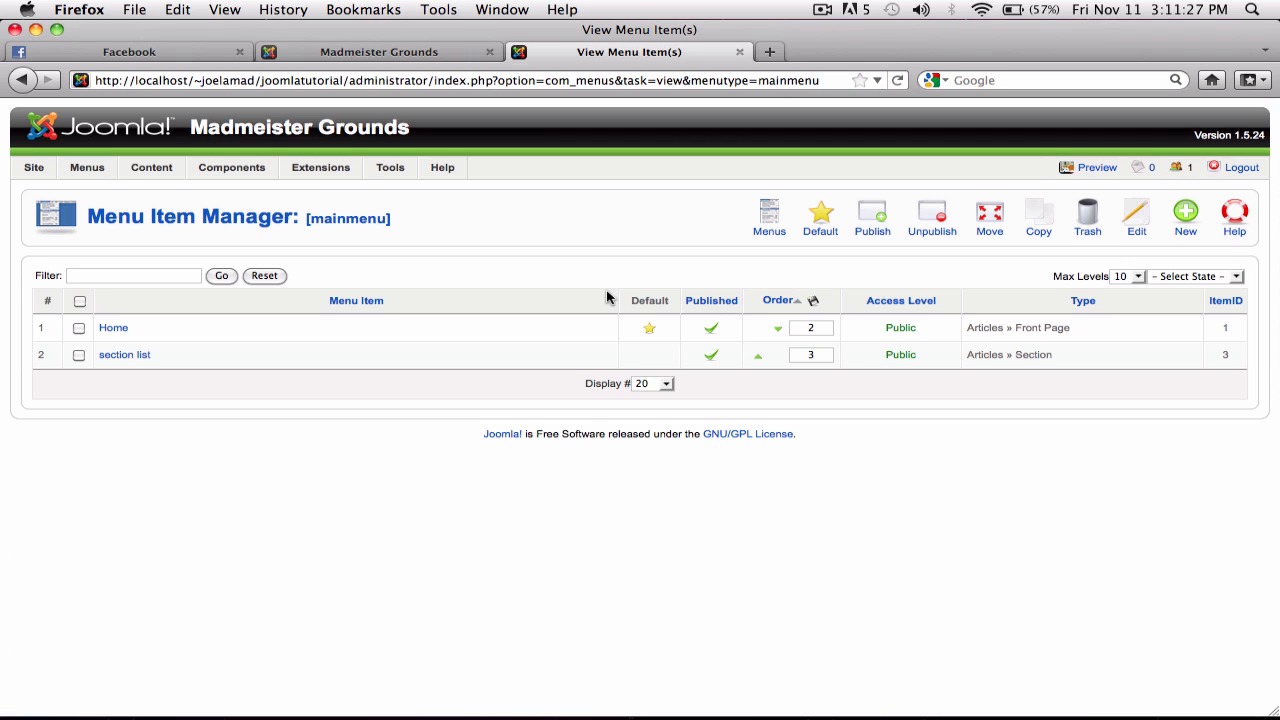
Step: Reopen the Home menu item, choose the Alias type and examine which existing menu items it can link to
{"action": "left_click", "coordinate": [112, 330]}
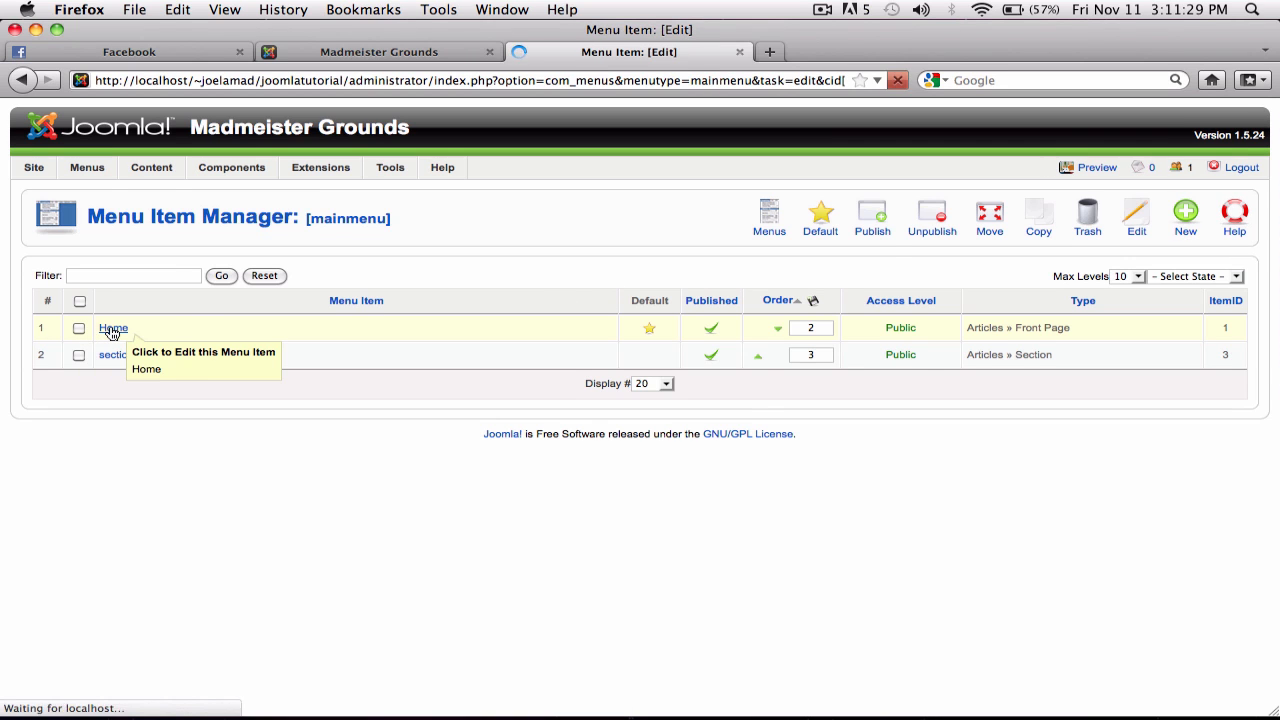
{"action": "left_click", "coordinate": [674, 294]}
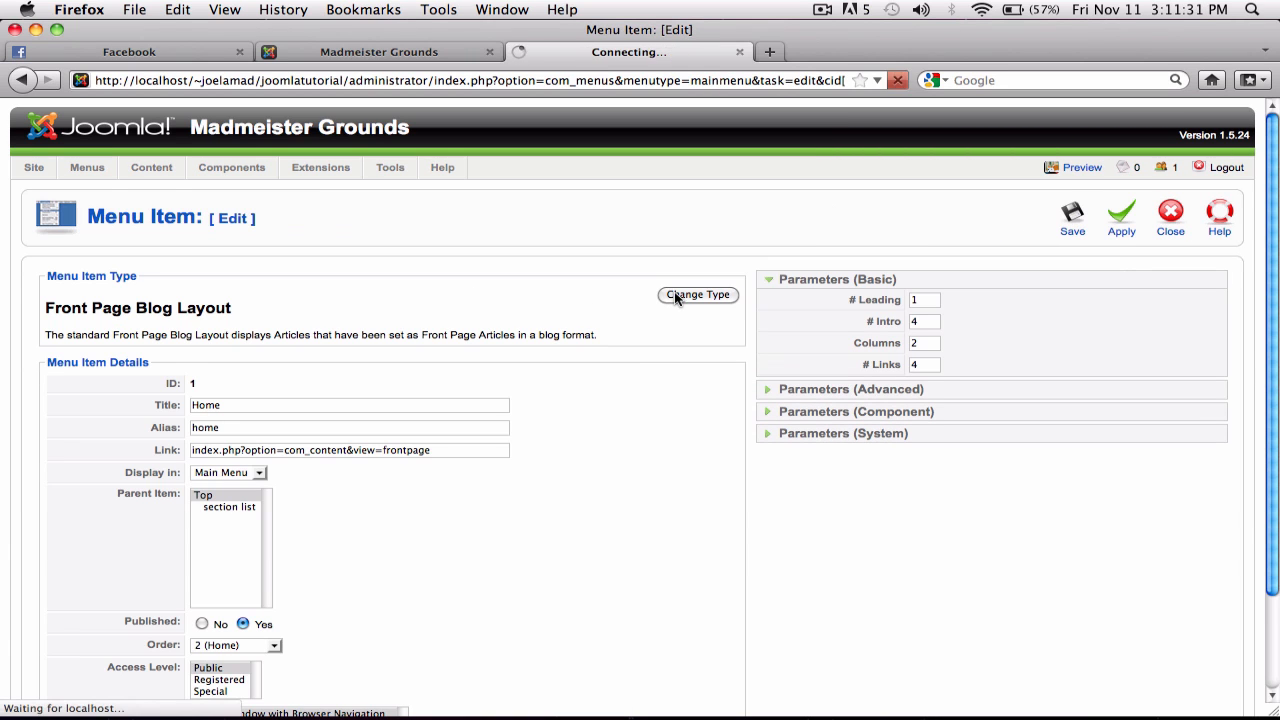
{"action": "scroll", "coordinate": [303, 449], "scroll_direction": "down", "scroll_amount": 2}
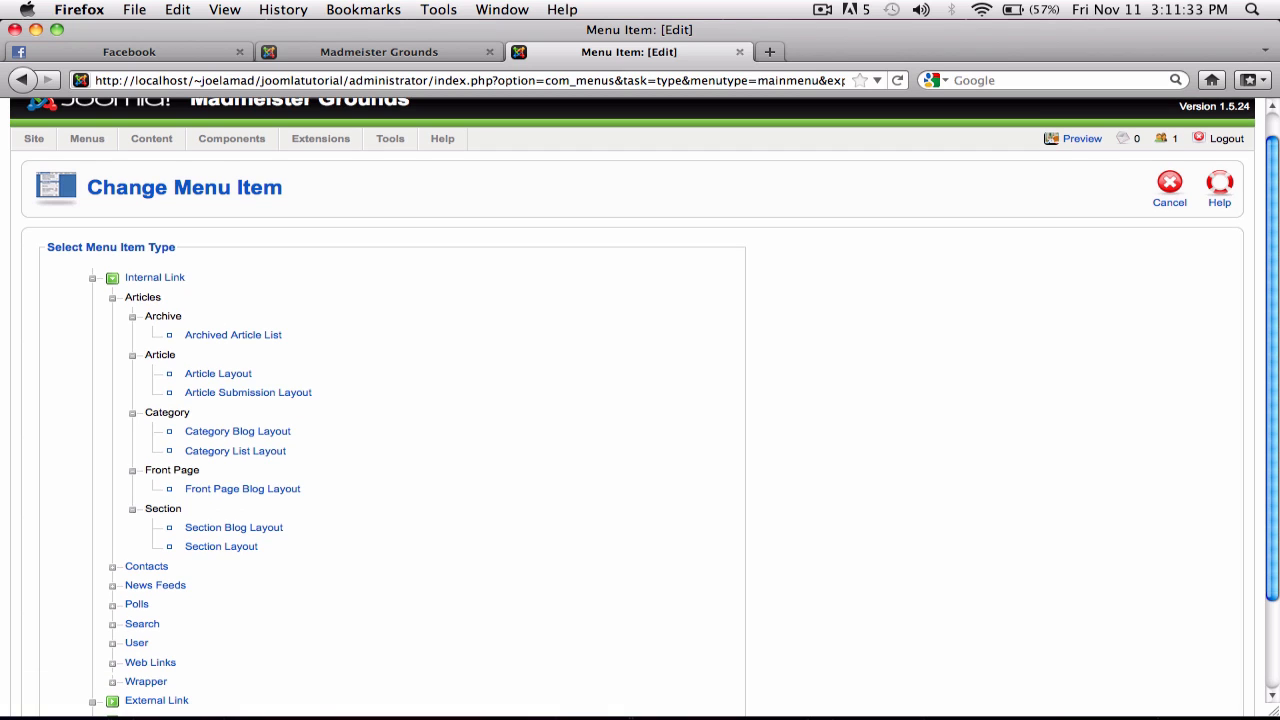
{"action": "scroll", "coordinate": [392, 420], "scroll_direction": "down", "scroll_amount": 3}
{"action": "scroll", "coordinate": [392, 420], "scroll_direction": "down", "scroll_amount": 1}
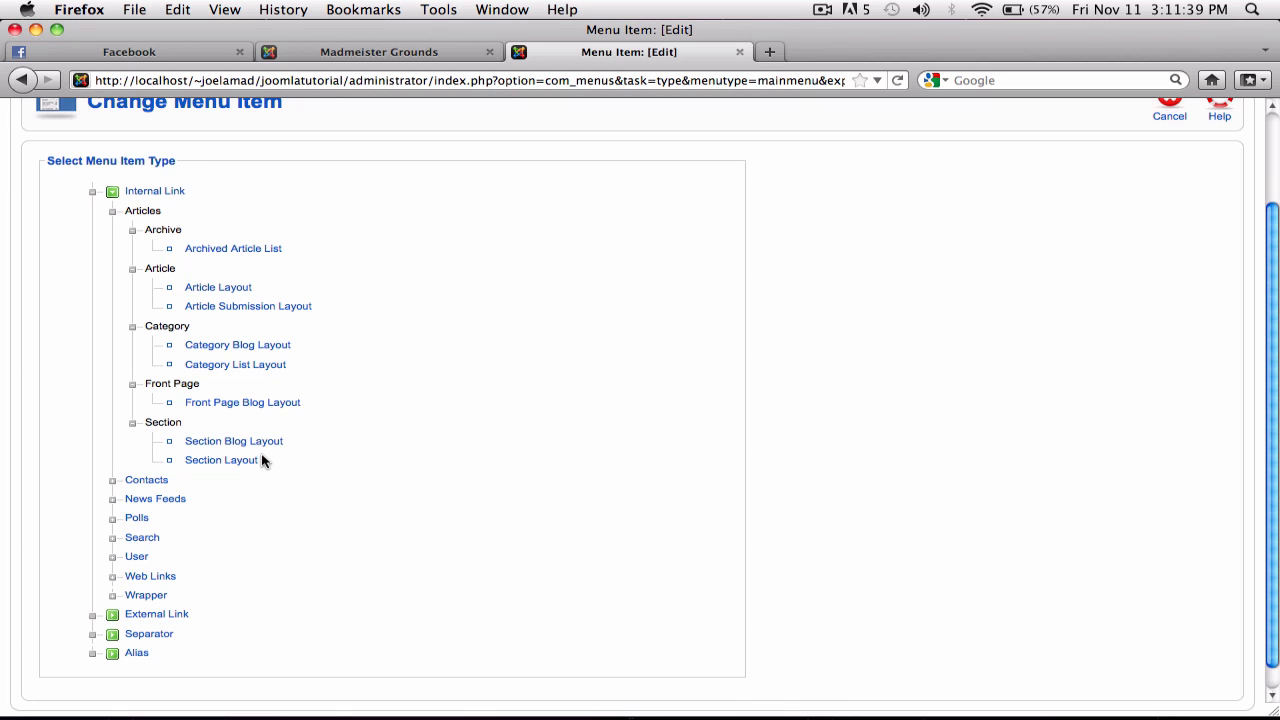
{"action": "scroll", "coordinate": [263, 460], "scroll_direction": "down", "scroll_amount": 1}
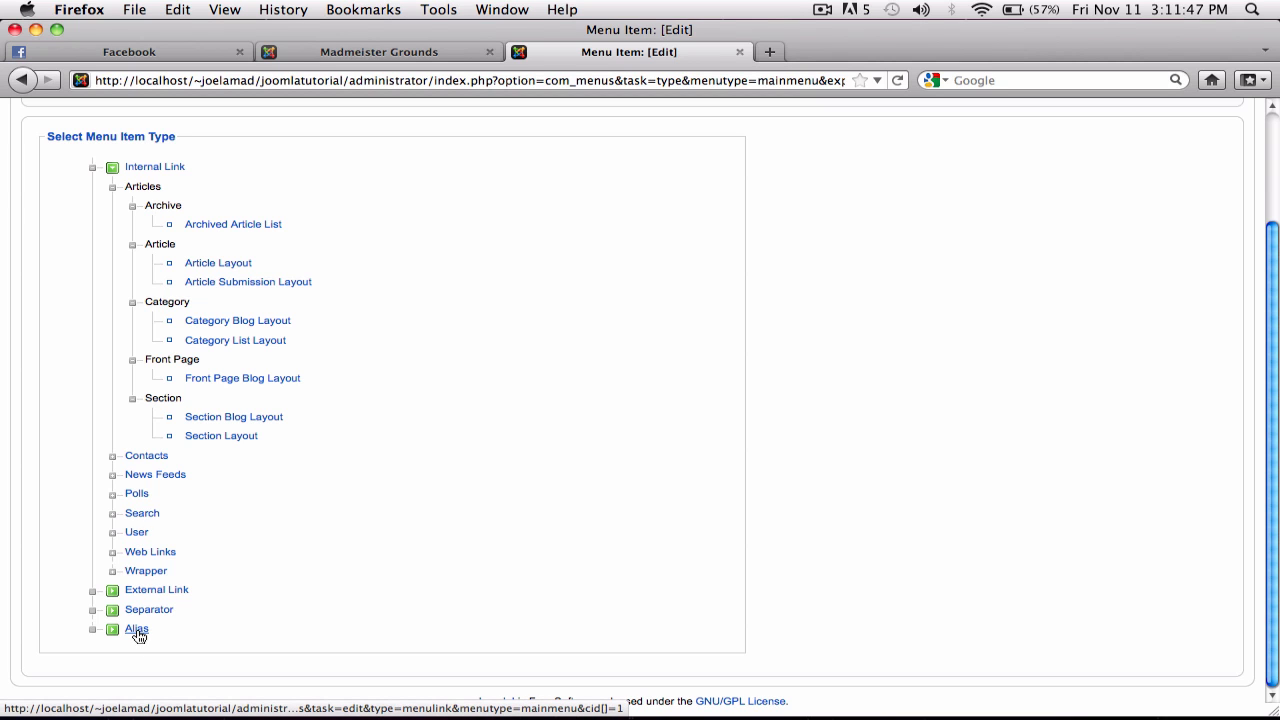
{"action": "left_click", "coordinate": [137, 631]}
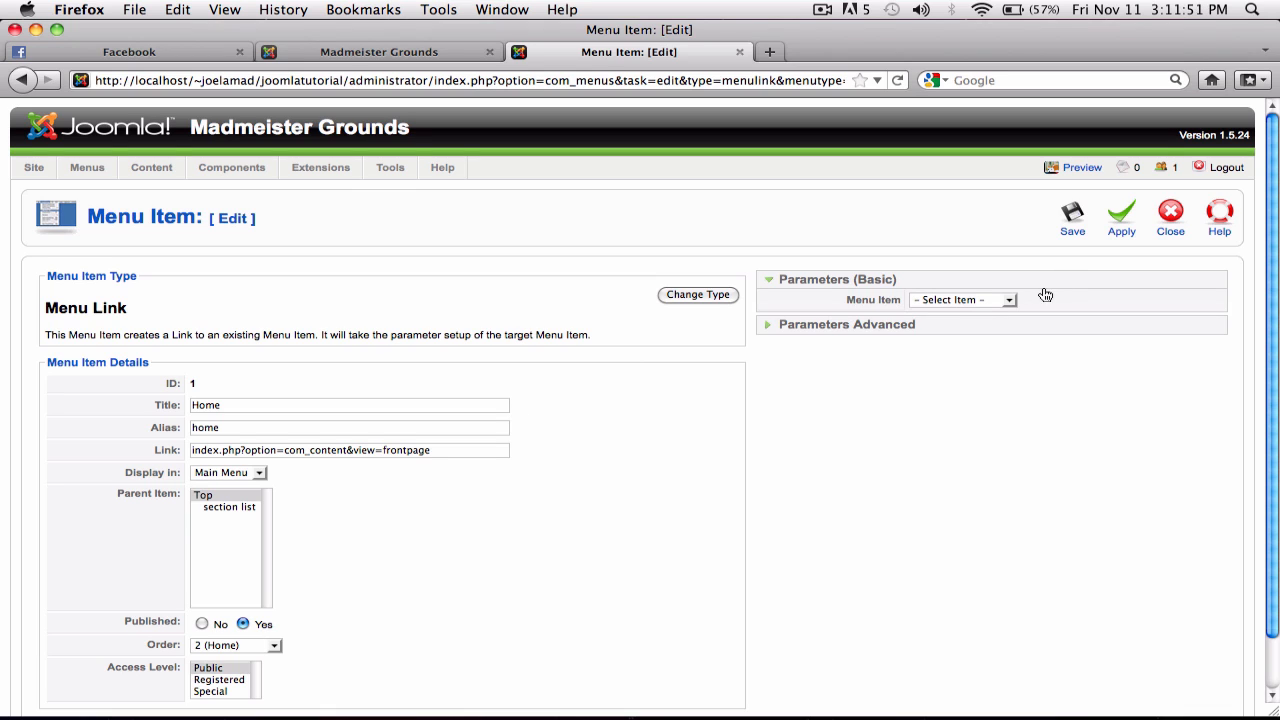
{"action": "left_click", "coordinate": [1009, 300]}
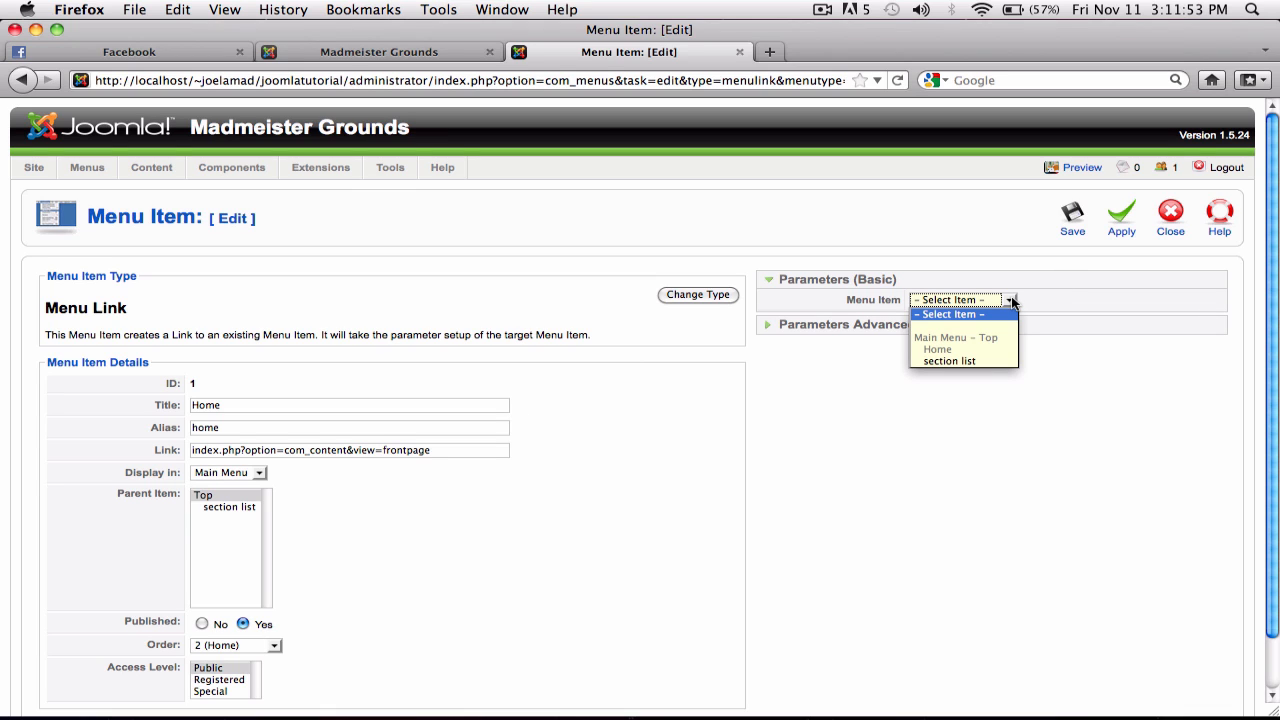
{"action": "left_click", "coordinate": [1011, 300]}
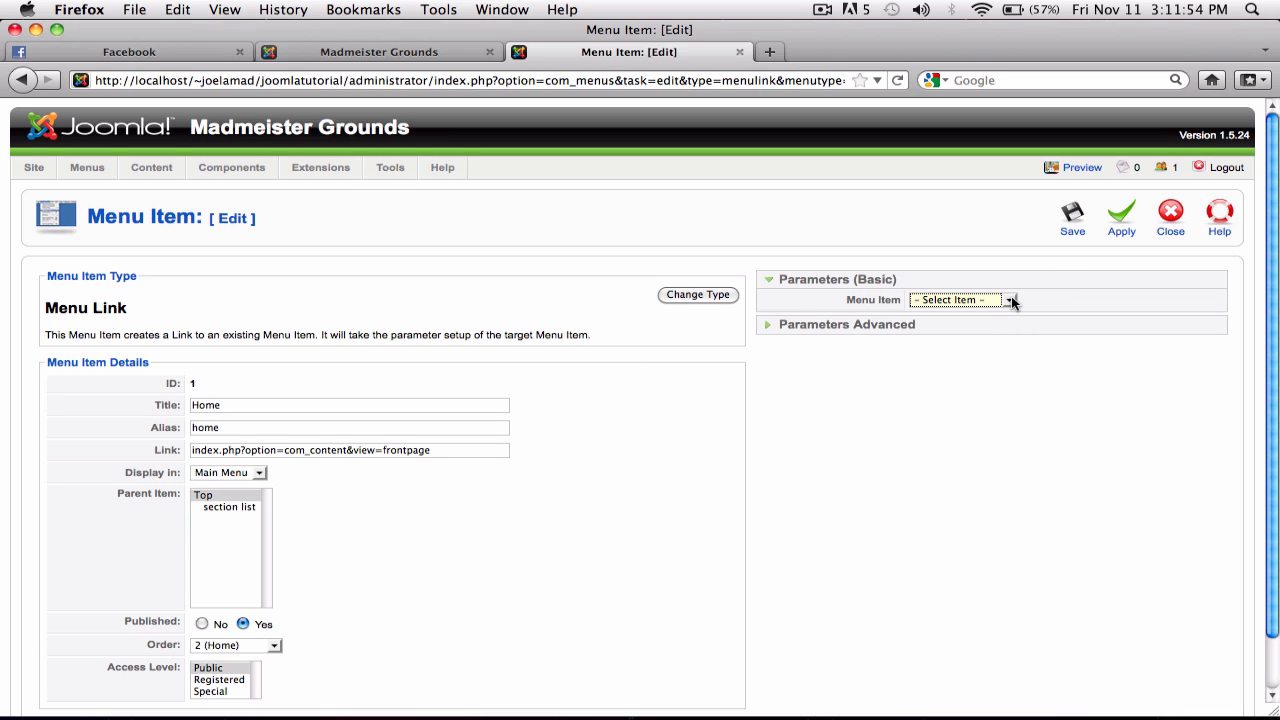
Step: Examine the User layouts and the Separator type for the Home menu item, and close the item without saving
{"action": "left_click", "coordinate": [682, 300]}
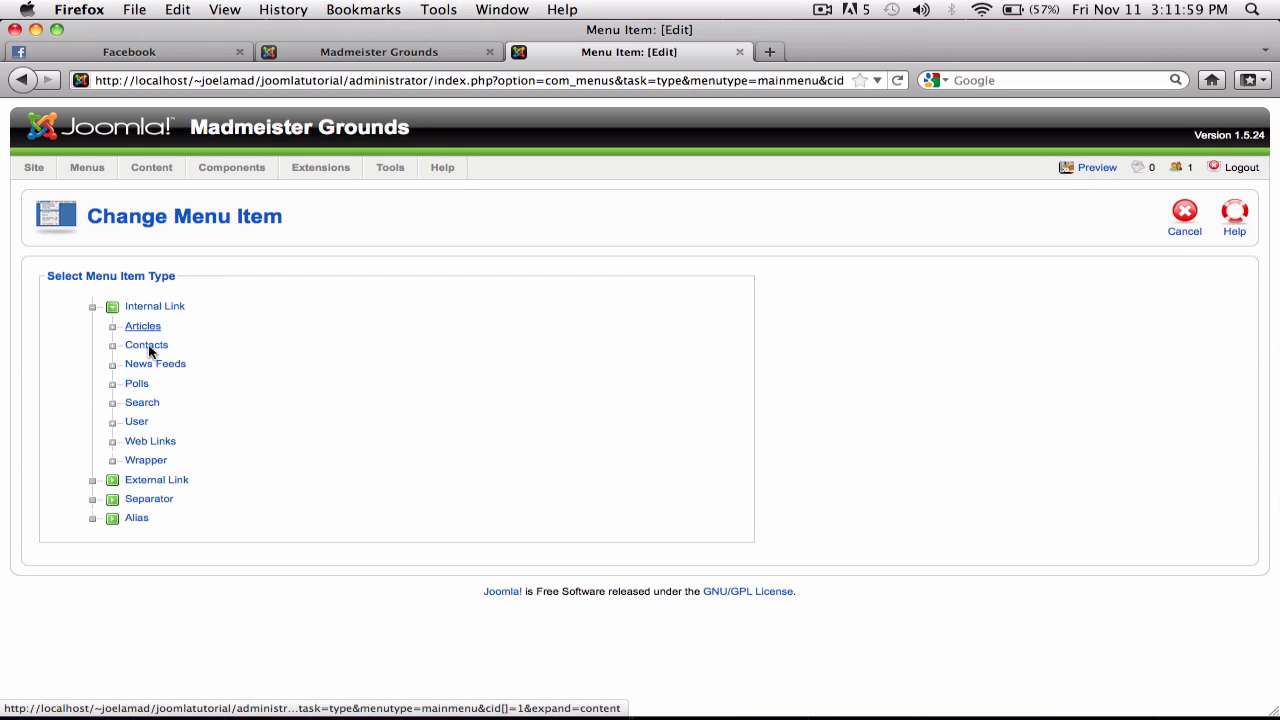
{"action": "left_click", "coordinate": [138, 423]}
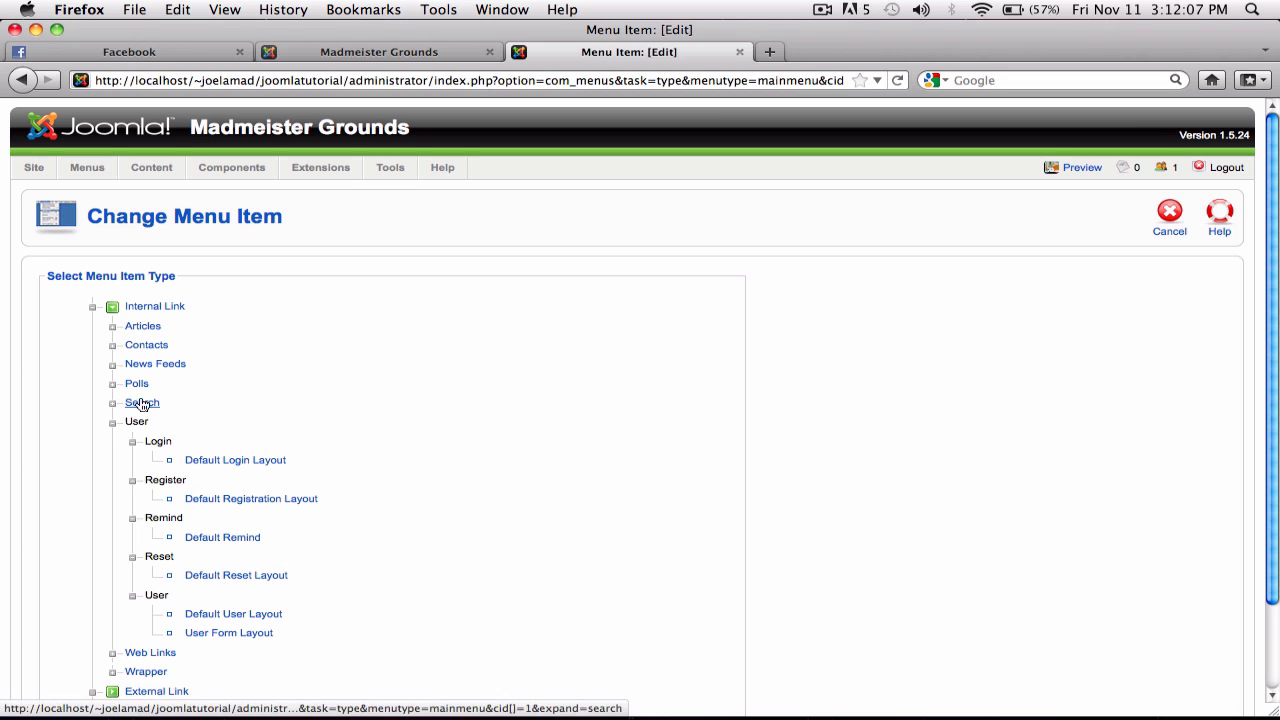
{"action": "scroll", "coordinate": [200, 620], "scroll_direction": "down", "scroll_amount": 3}
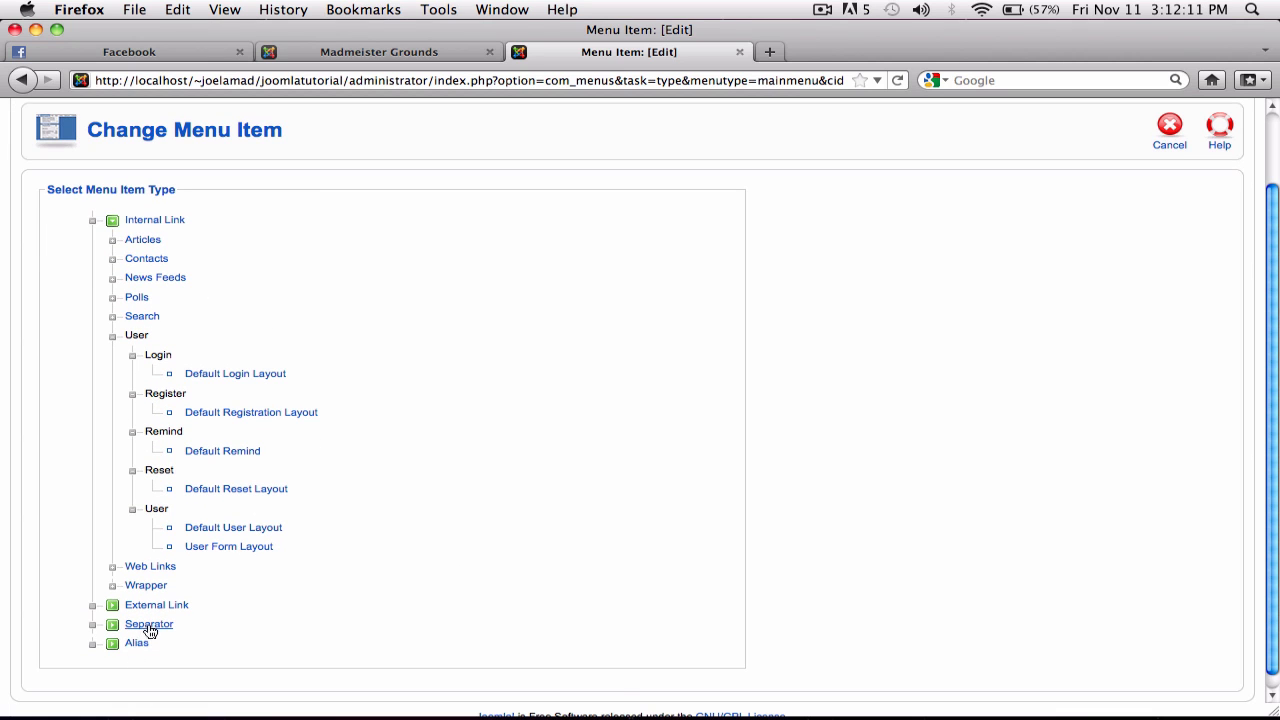
{"action": "left_click", "coordinate": [149, 626]}
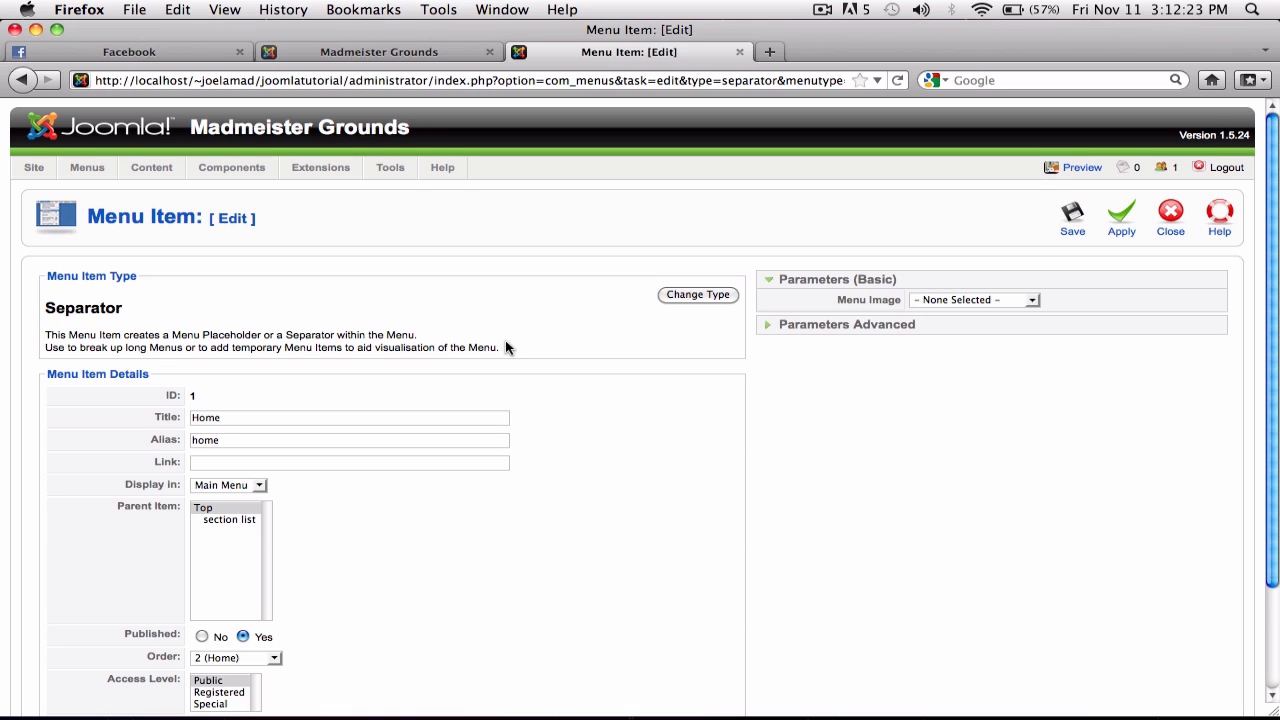
{"action": "scroll", "coordinate": [700, 345], "scroll_direction": "down", "scroll_amount": 1}
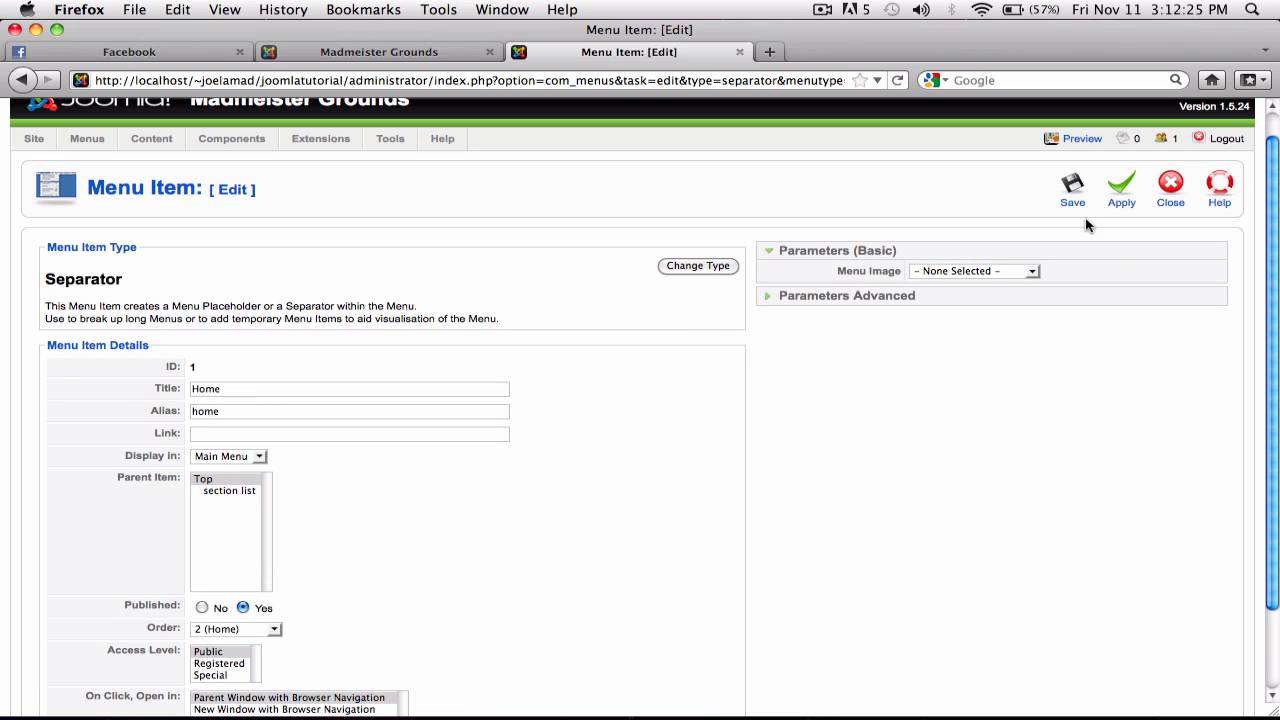
{"action": "left_click", "coordinate": [1170, 200]}
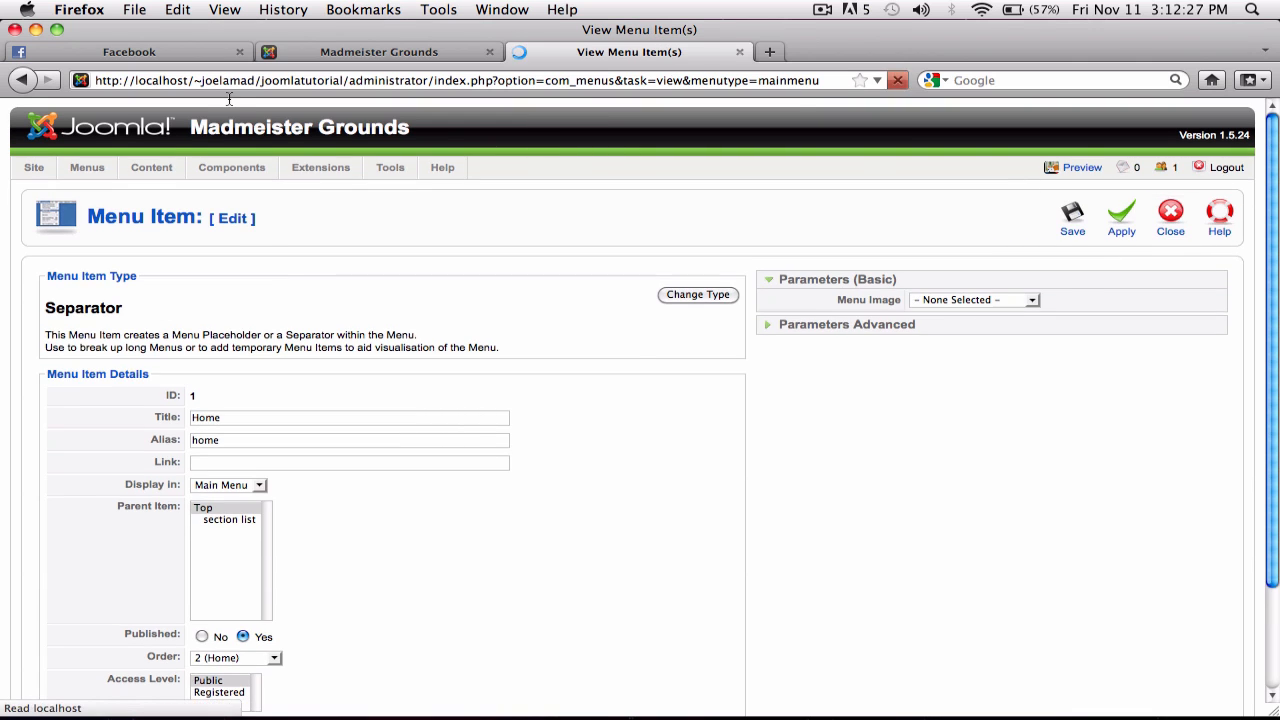
Step: Reload the public home page and compare its content with the Main Menu's item list in the administration
{"action": "left_click", "coordinate": [428, 53]}
{"action": "key", "text": "super+r"}
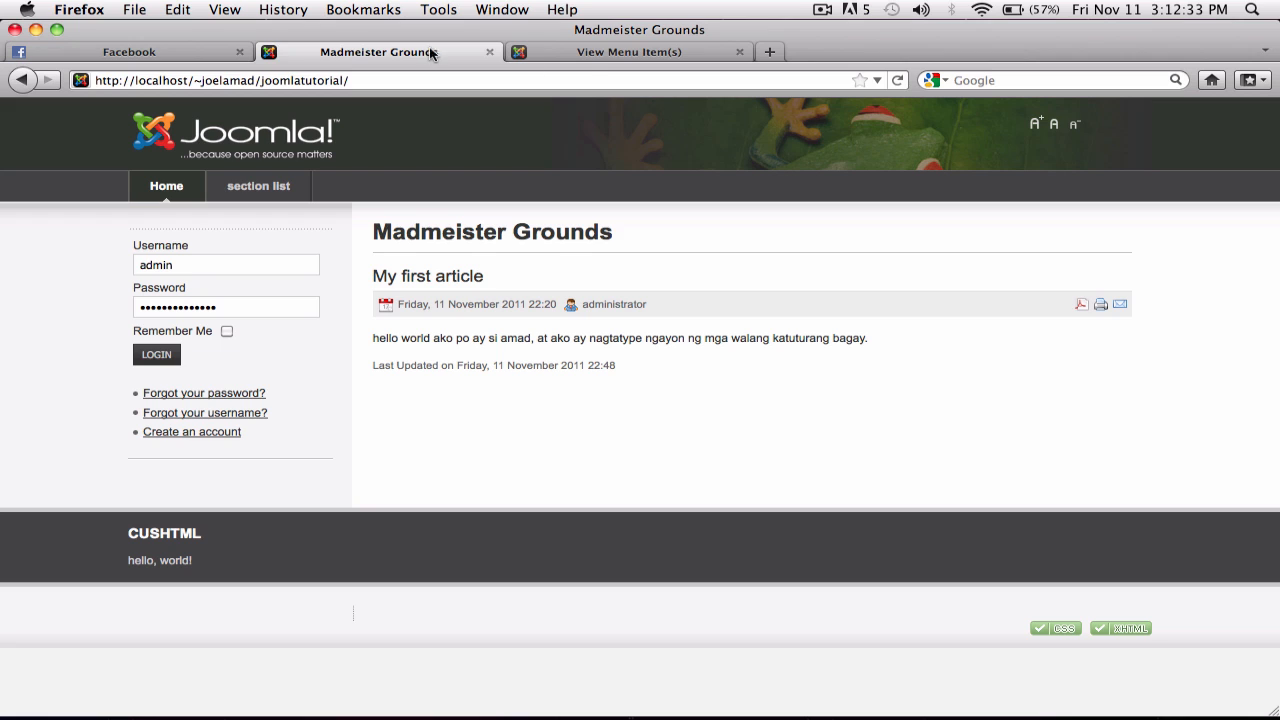
{"action": "left_click", "coordinate": [594, 54]}
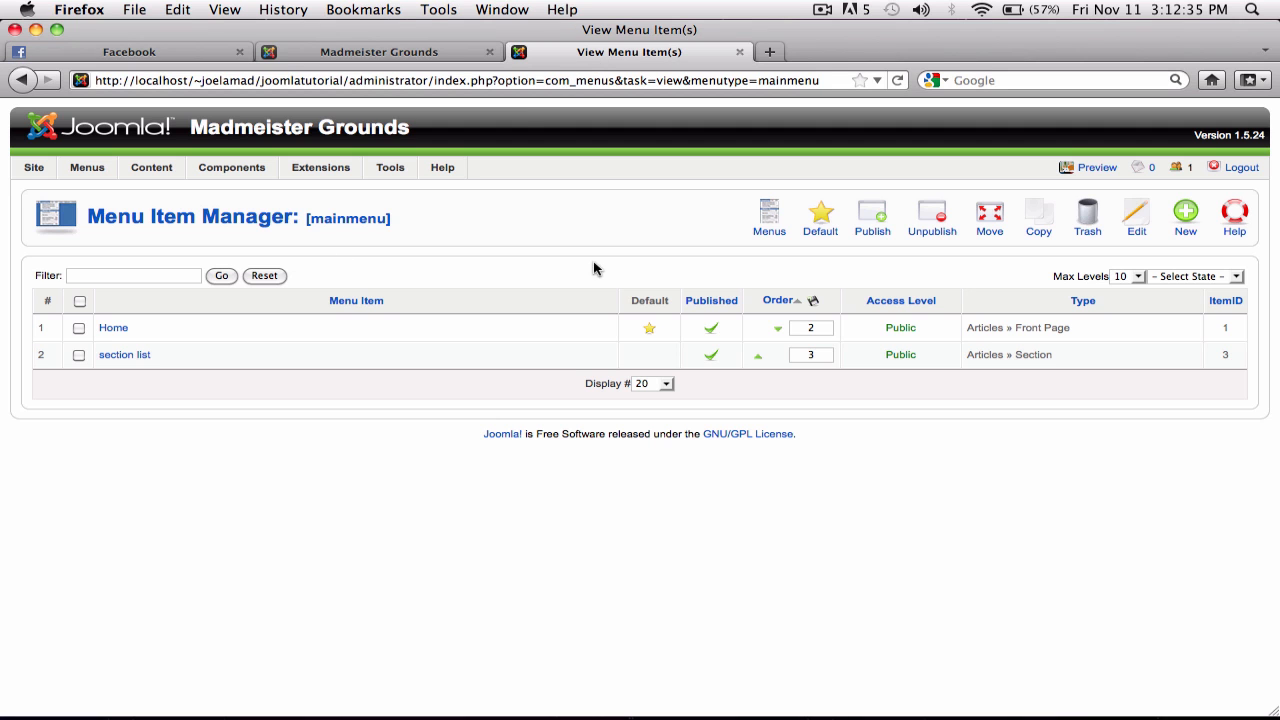
{"action": "left_click", "coordinate": [406, 52]}
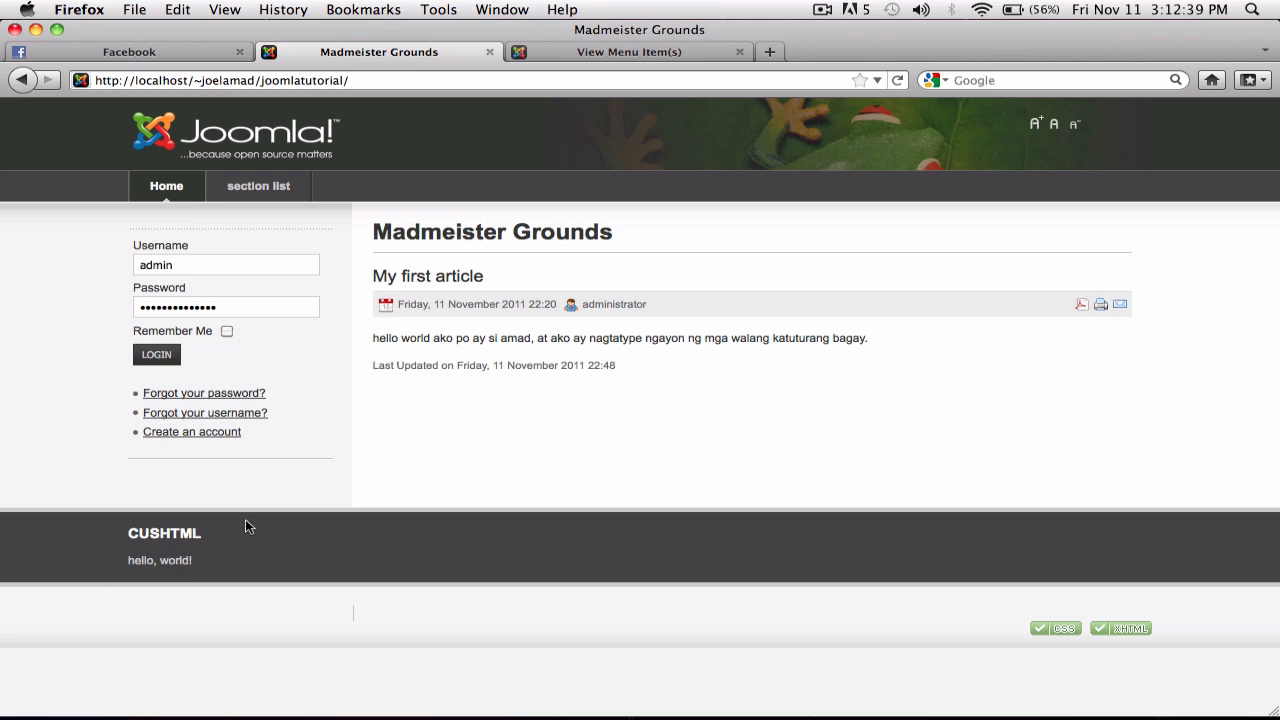
{"action": "left_click", "coordinate": [621, 55]}
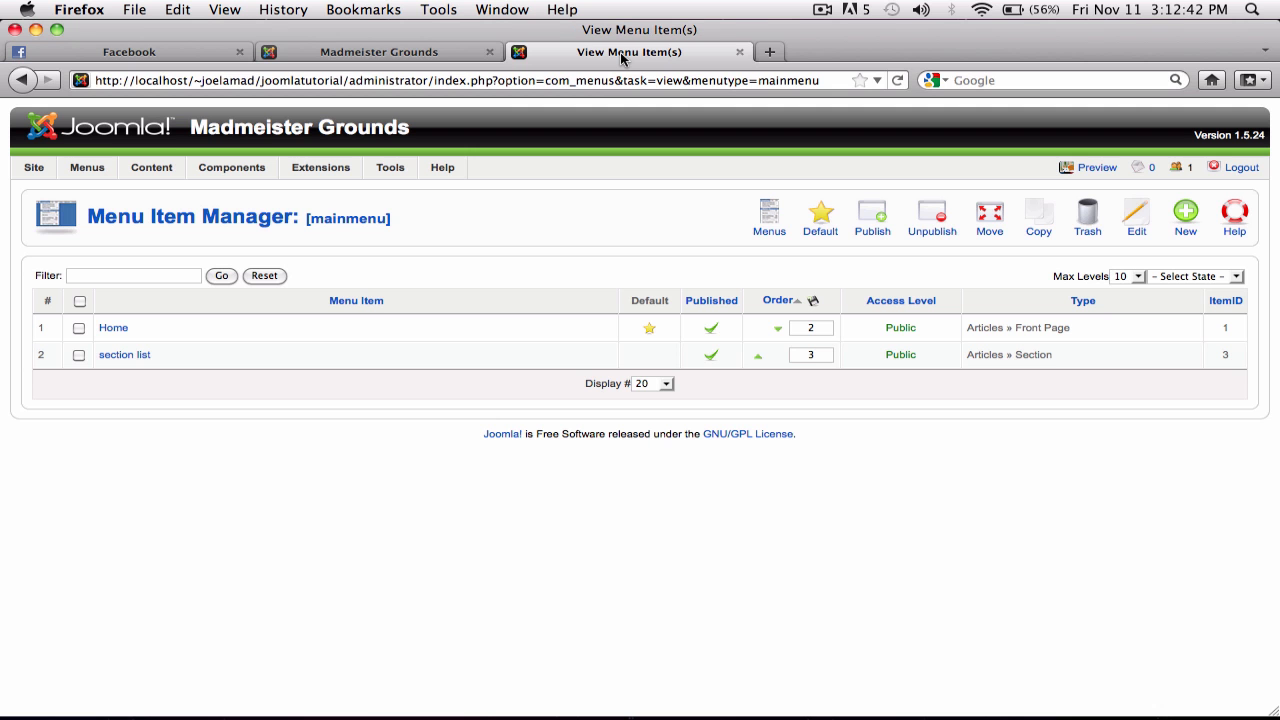
{"action": "left_click", "coordinate": [409, 49]}
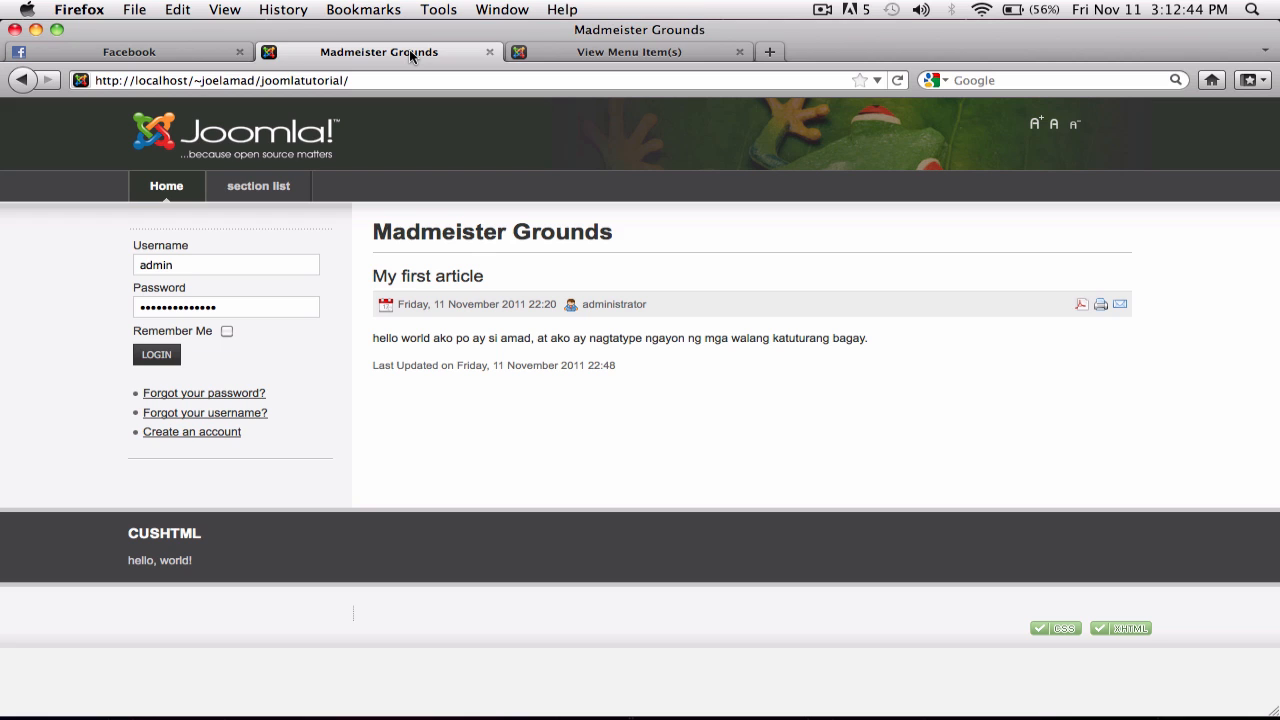
{"action": "left_click", "coordinate": [583, 55]}
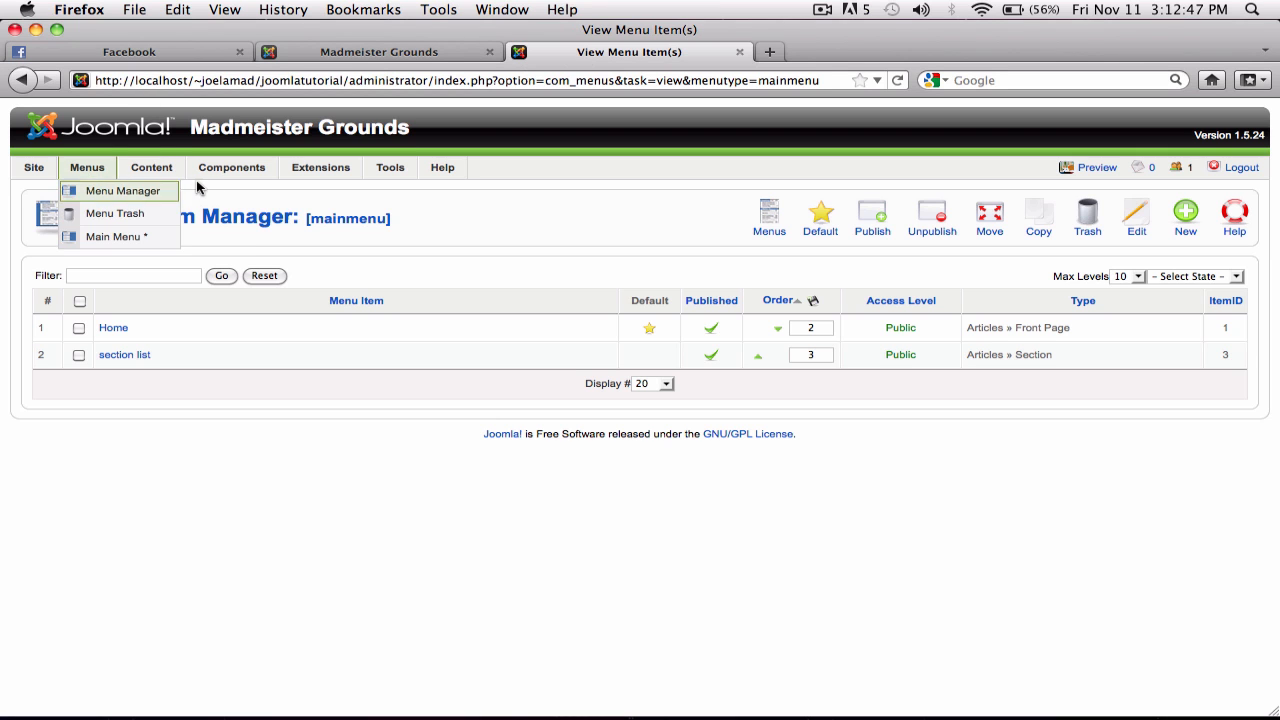
Step: Unpublish "My first article" in the Front Page Manager and reload the public home page to check it
{"action": "mouse_move", "coordinate": [210, 170]}
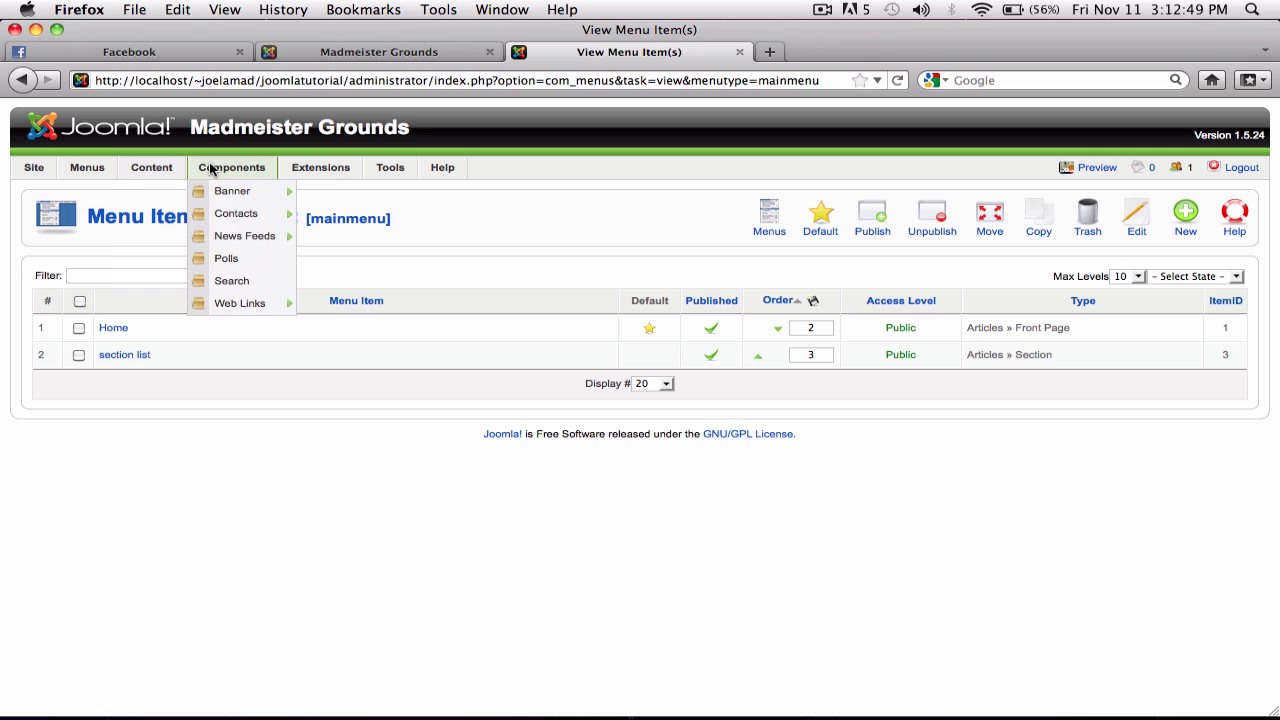
{"action": "left_click", "coordinate": [176, 282]}
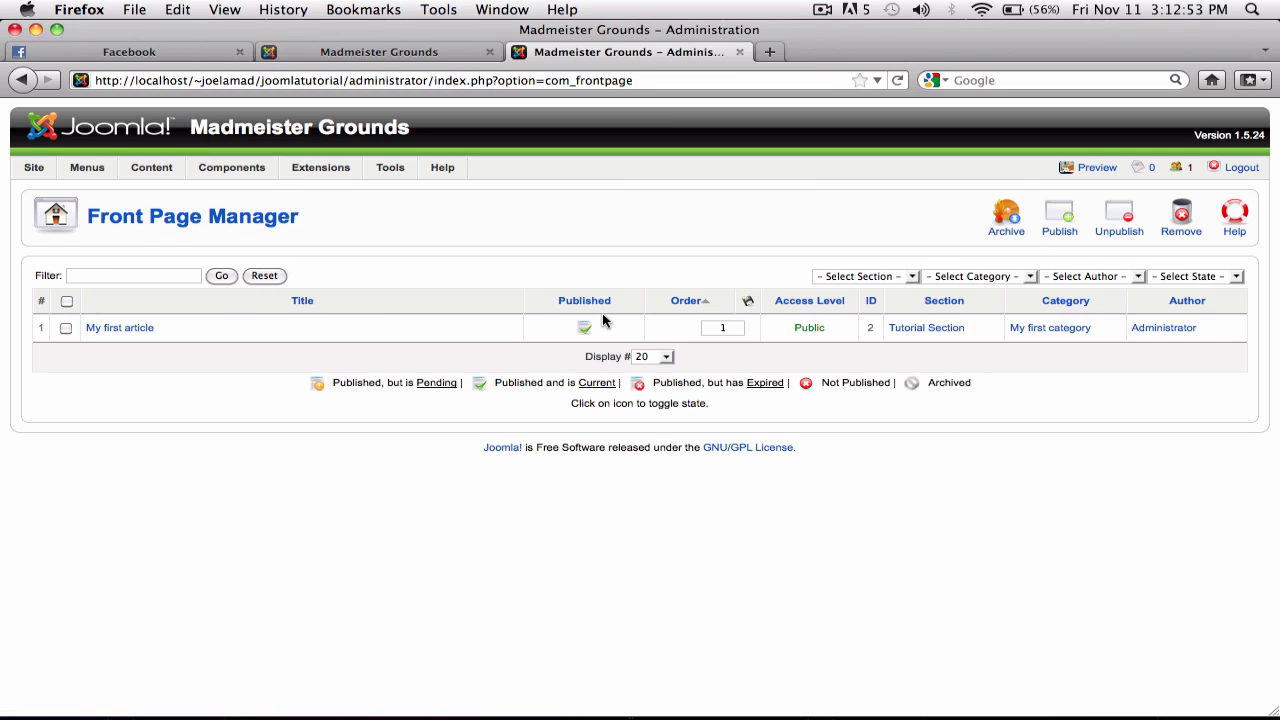
{"action": "mouse_move", "coordinate": [585, 332]}
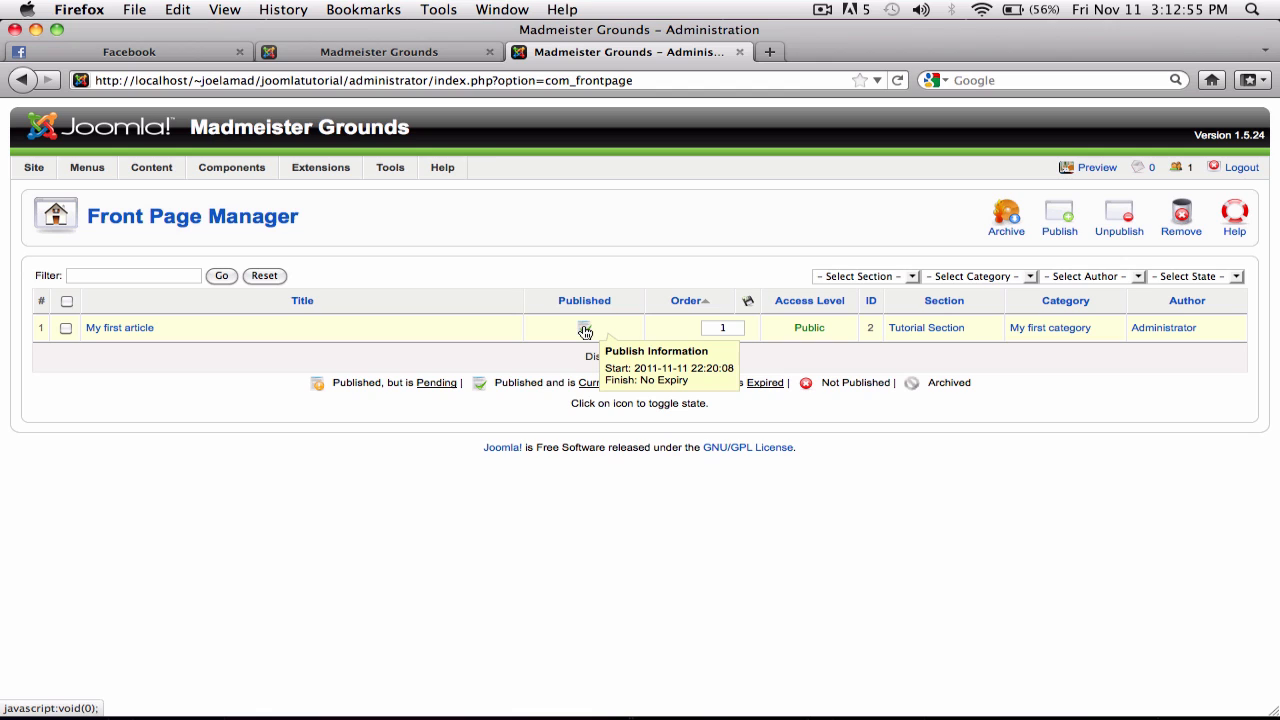
{"action": "left_click", "coordinate": [585, 332]}
{"action": "left_click", "coordinate": [327, 52]}
{"action": "key", "text": "super+r"}
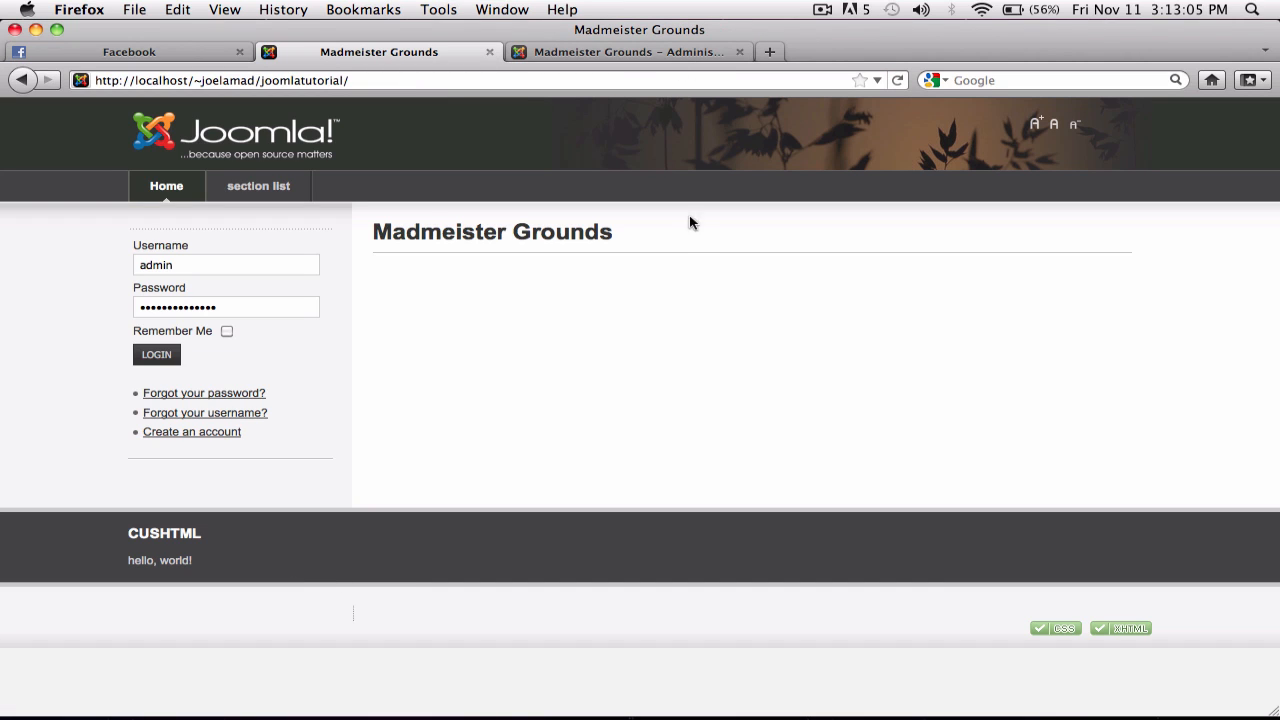
Step: Return to the administration and open the cushtml module for editing from the Module Manager
{"action": "left_click", "coordinate": [626, 53]}
{"action": "mouse_move", "coordinate": [355, 166]}
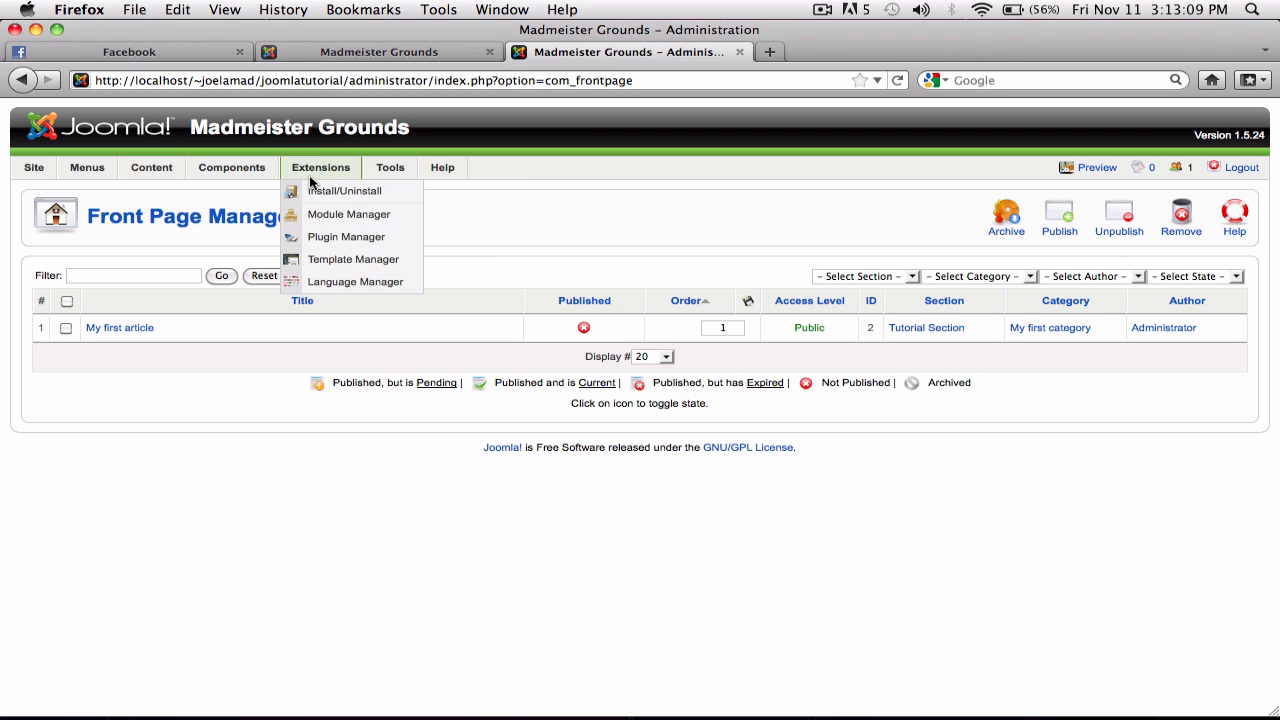
{"action": "mouse_move", "coordinate": [147, 168]}
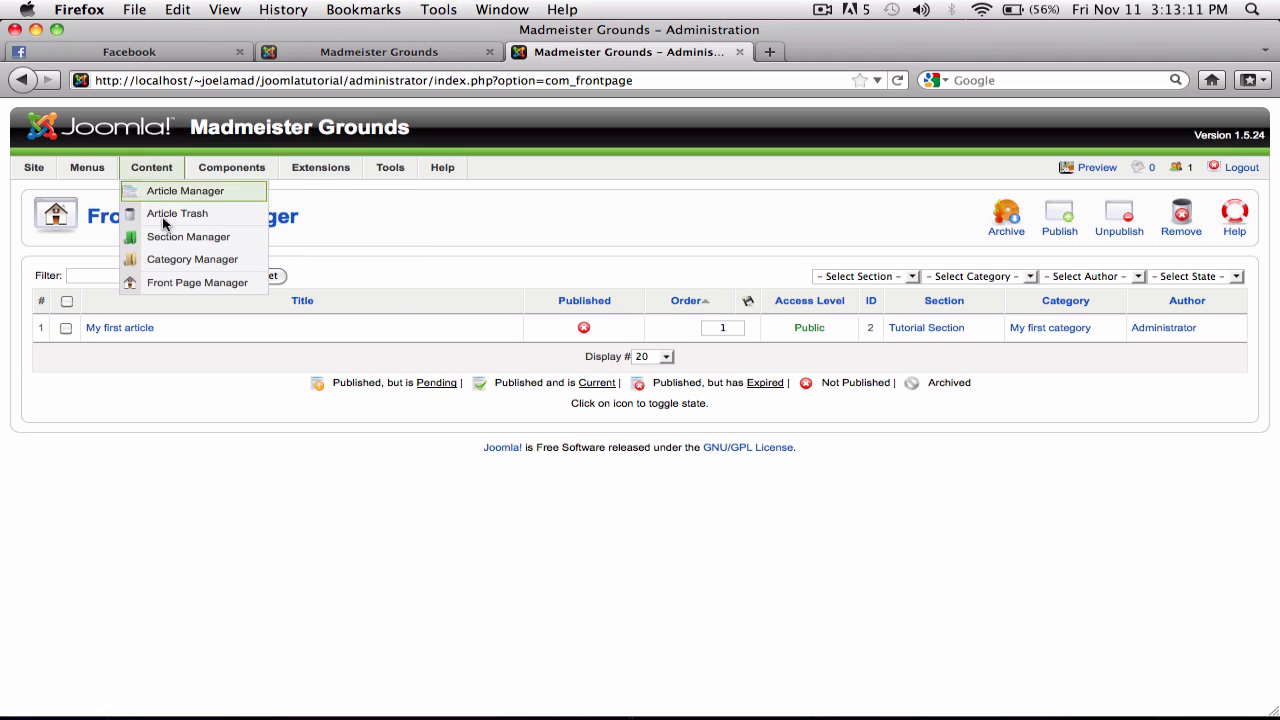
{"action": "mouse_move", "coordinate": [102, 175]}
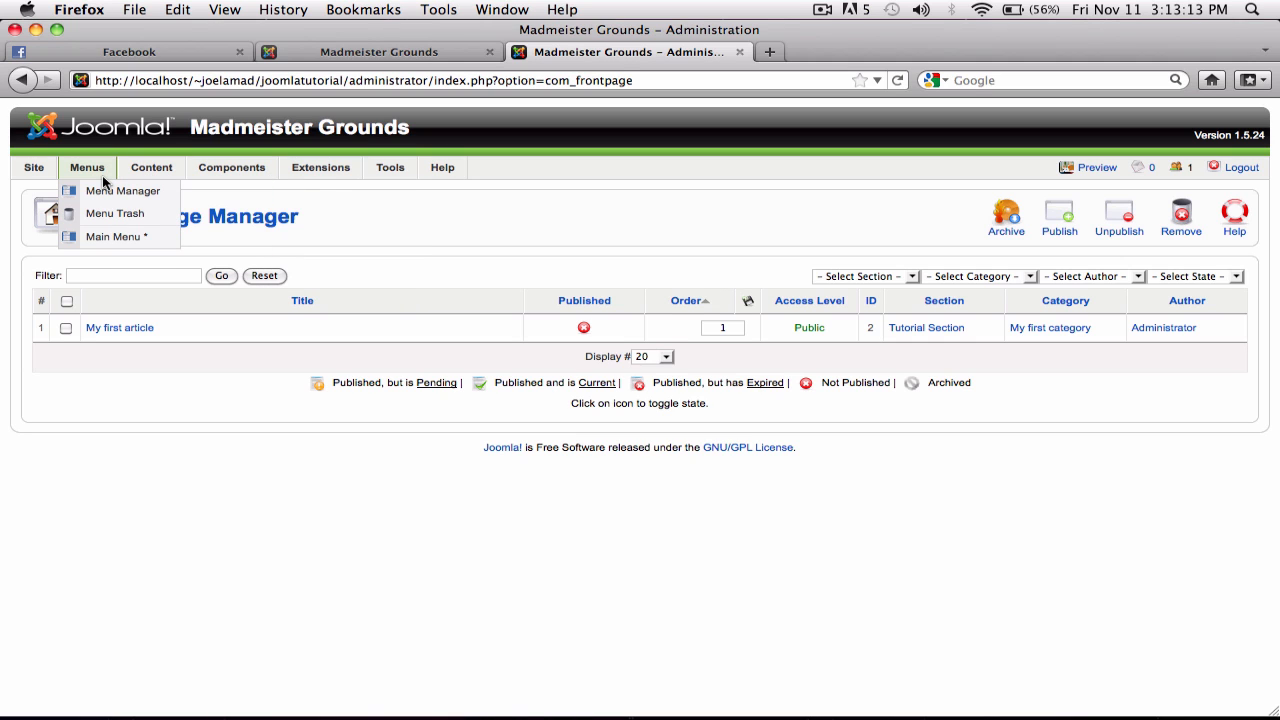
{"action": "mouse_move", "coordinate": [312, 167]}
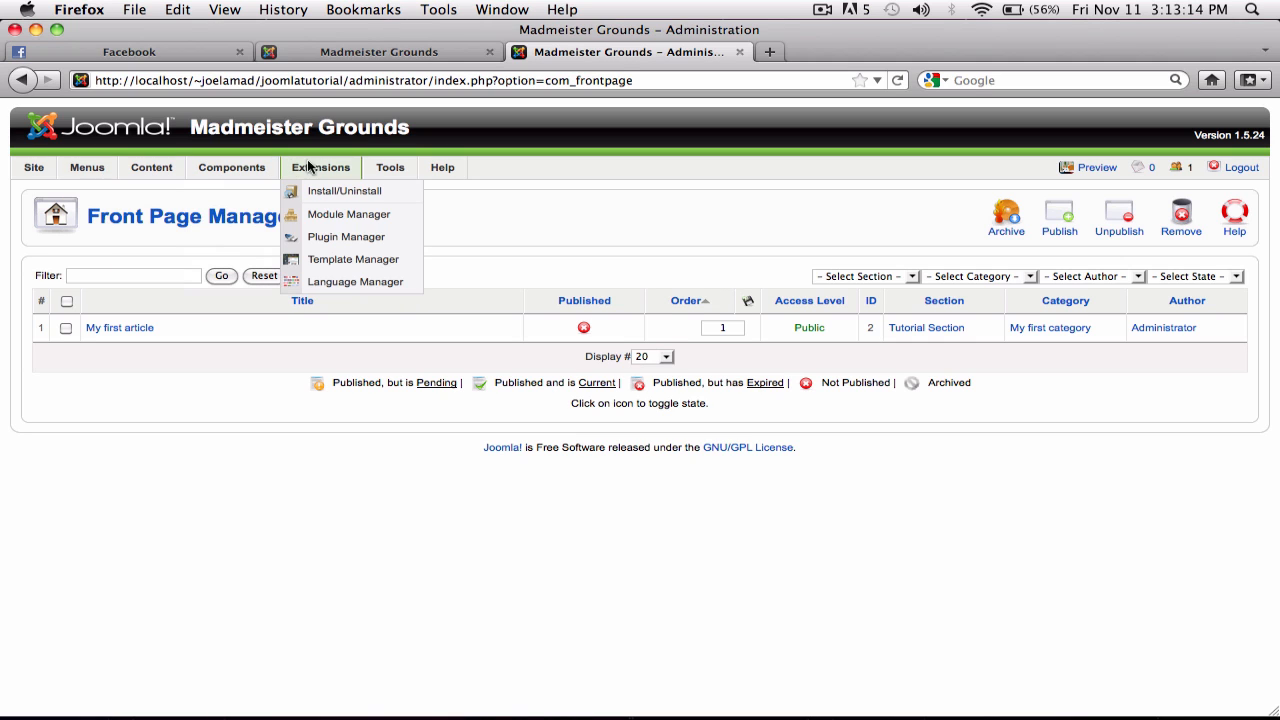
{"action": "left_click", "coordinate": [366, 214]}
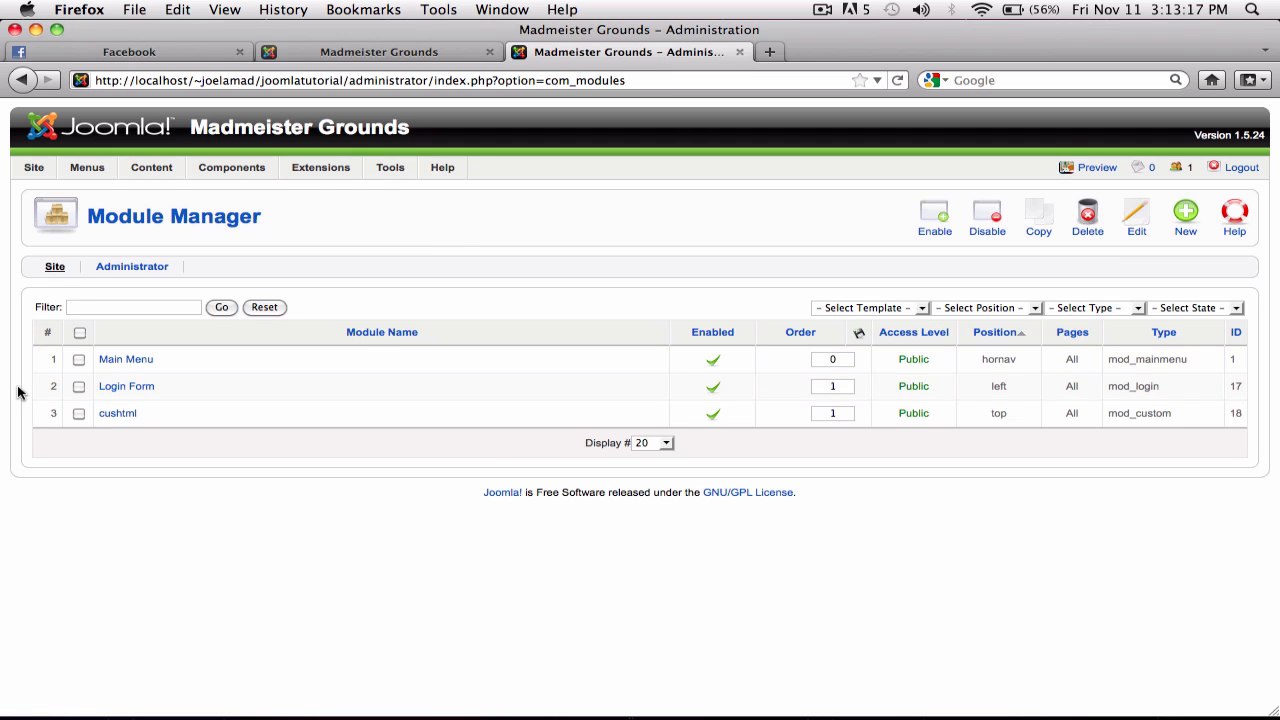
{"action": "left_click", "coordinate": [112, 413]}
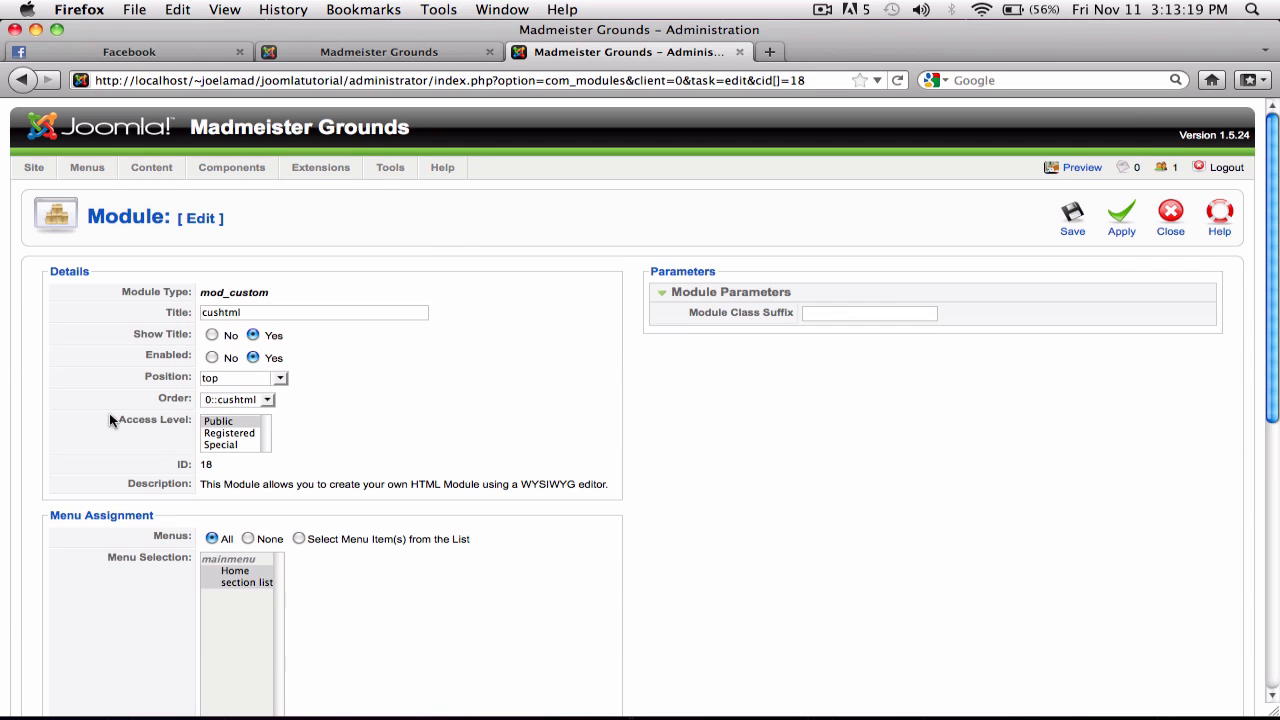
Step: Set the cushtml module's position to syndicate, apply the change and reload the public home page to check its placement
{"action": "left_click", "coordinate": [280, 378]}
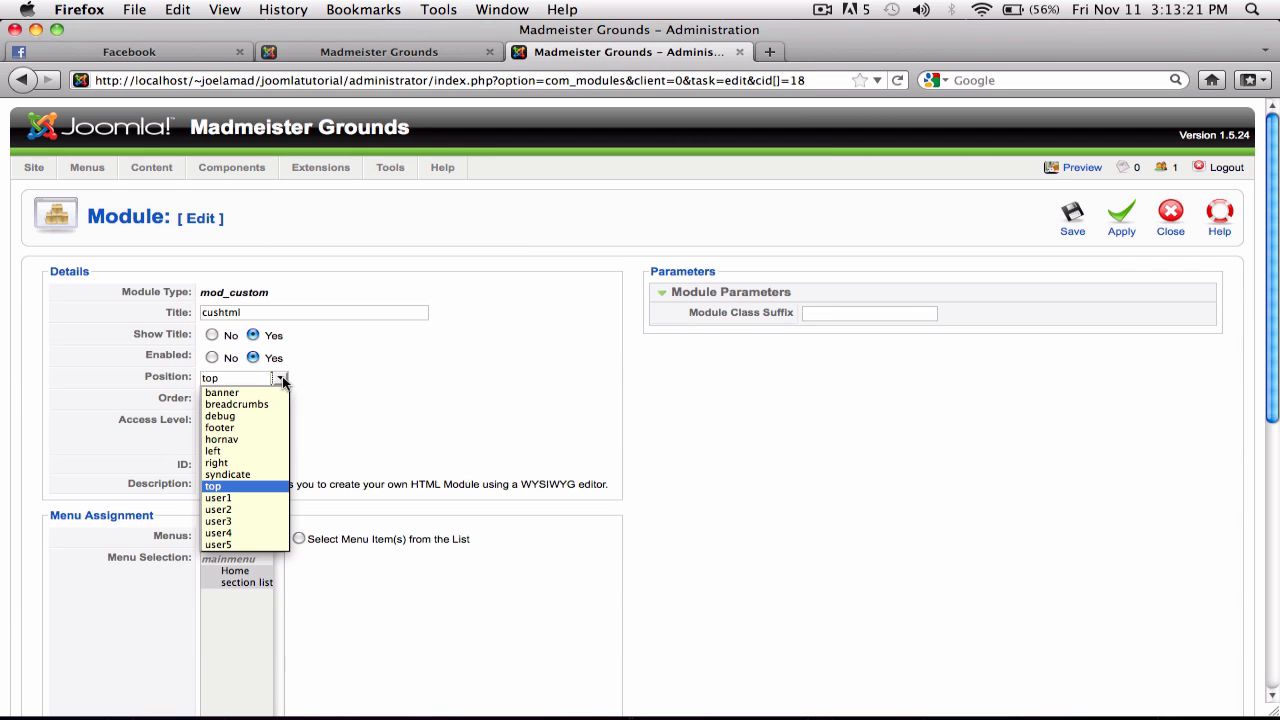
{"action": "left_click", "coordinate": [256, 474]}
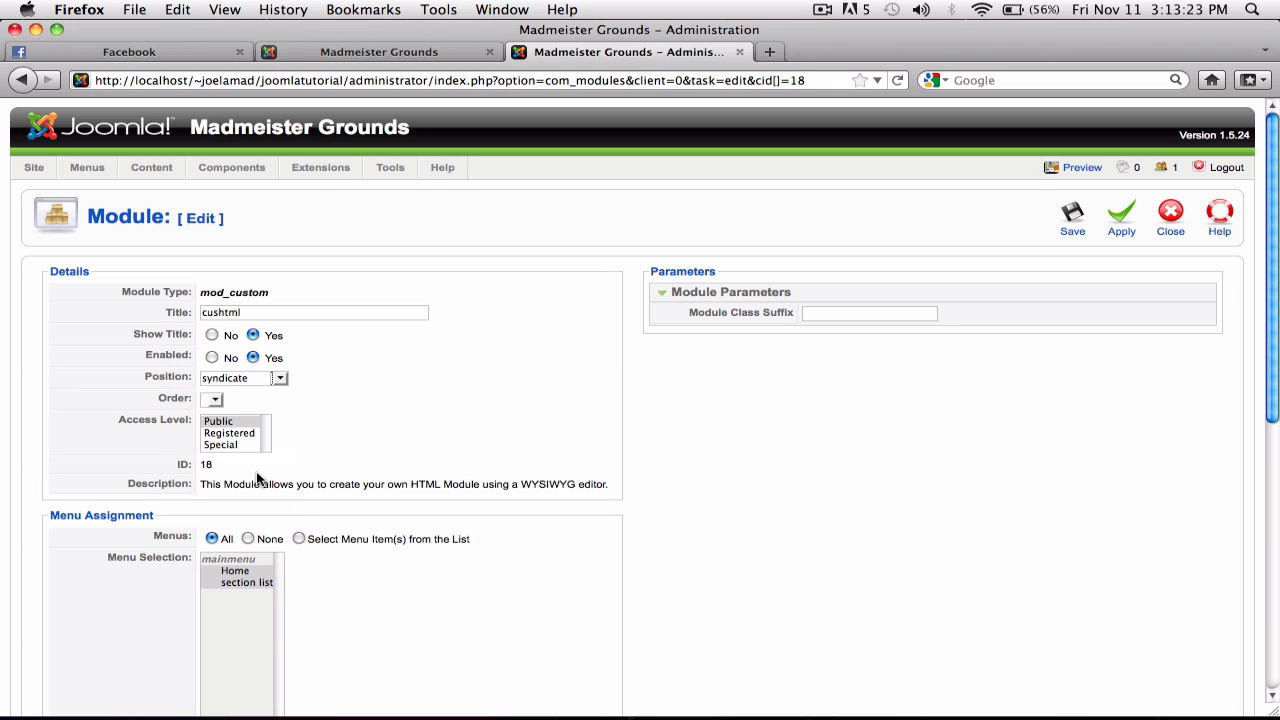
{"action": "left_click", "coordinate": [1121, 216]}
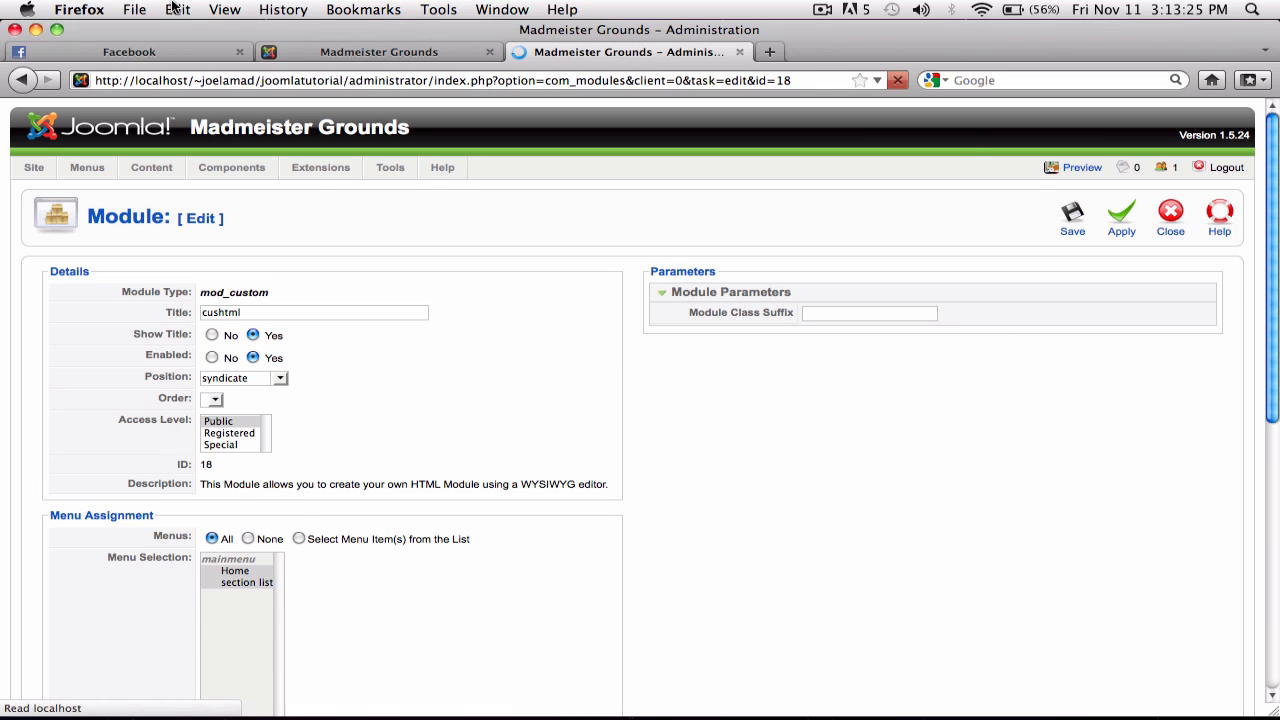
{"action": "left_click", "coordinate": [392, 52]}
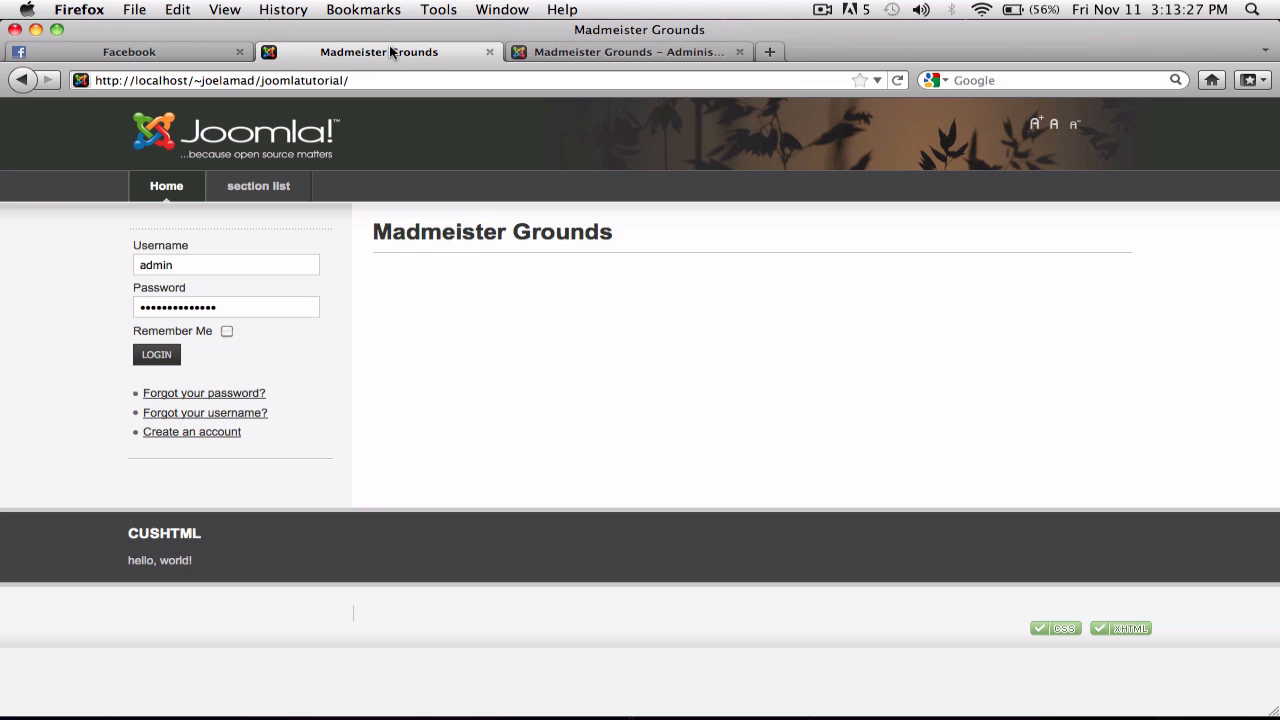
{"action": "key", "text": "super+r"}
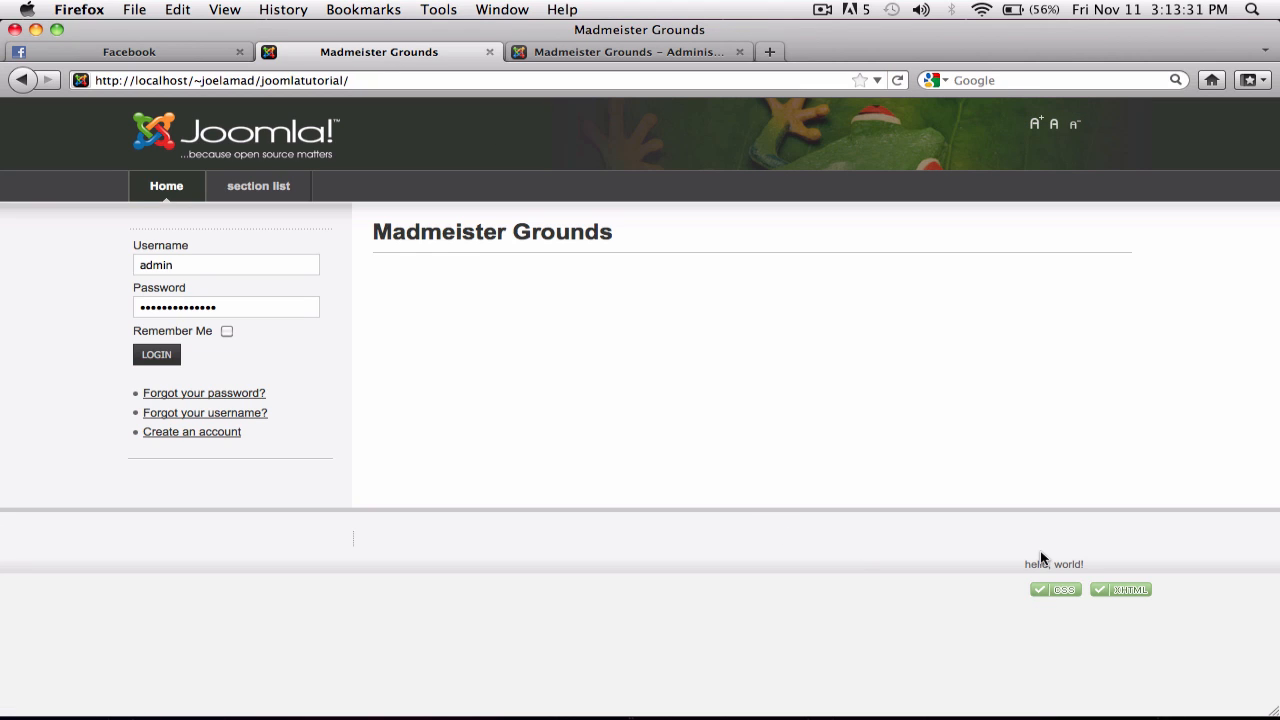
Step: Change the cushtml module's position to user1, apply it and check the placement on the reloaded public home page
{"action": "key", "text": "super+Tab"}
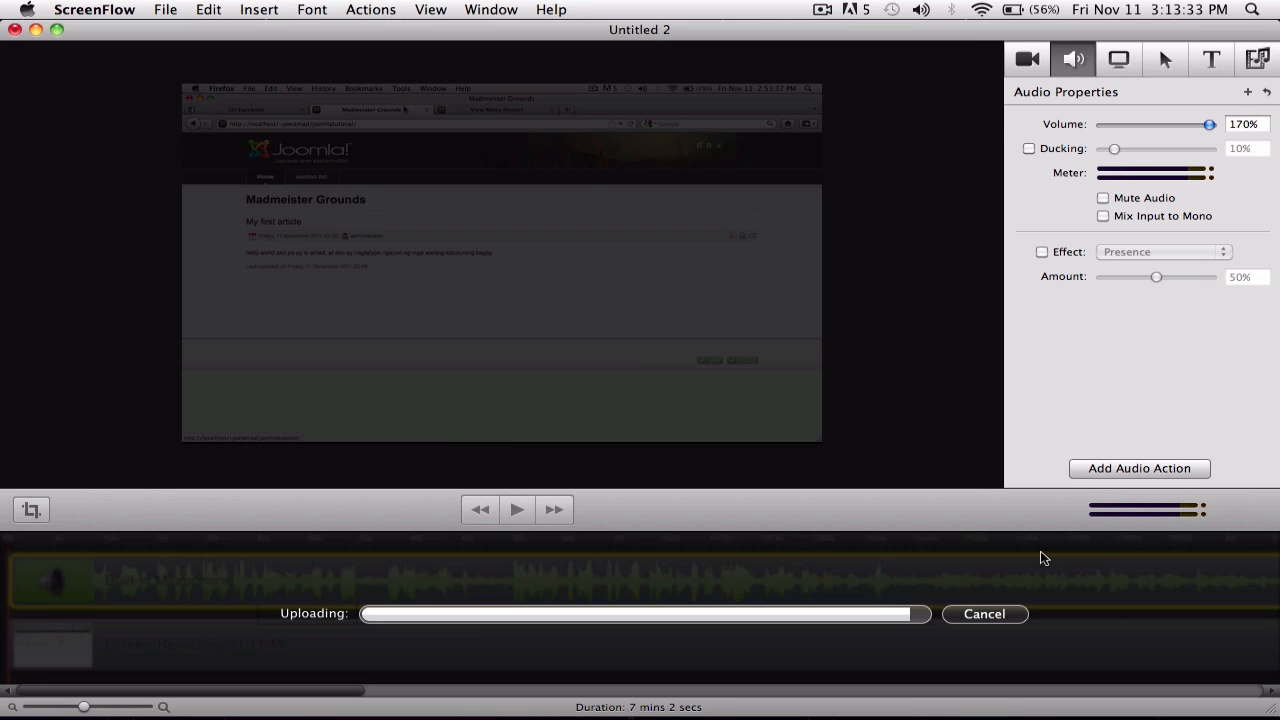
{"action": "key", "text": "super+Tab"}
{"action": "left_click", "coordinate": [608, 50]}
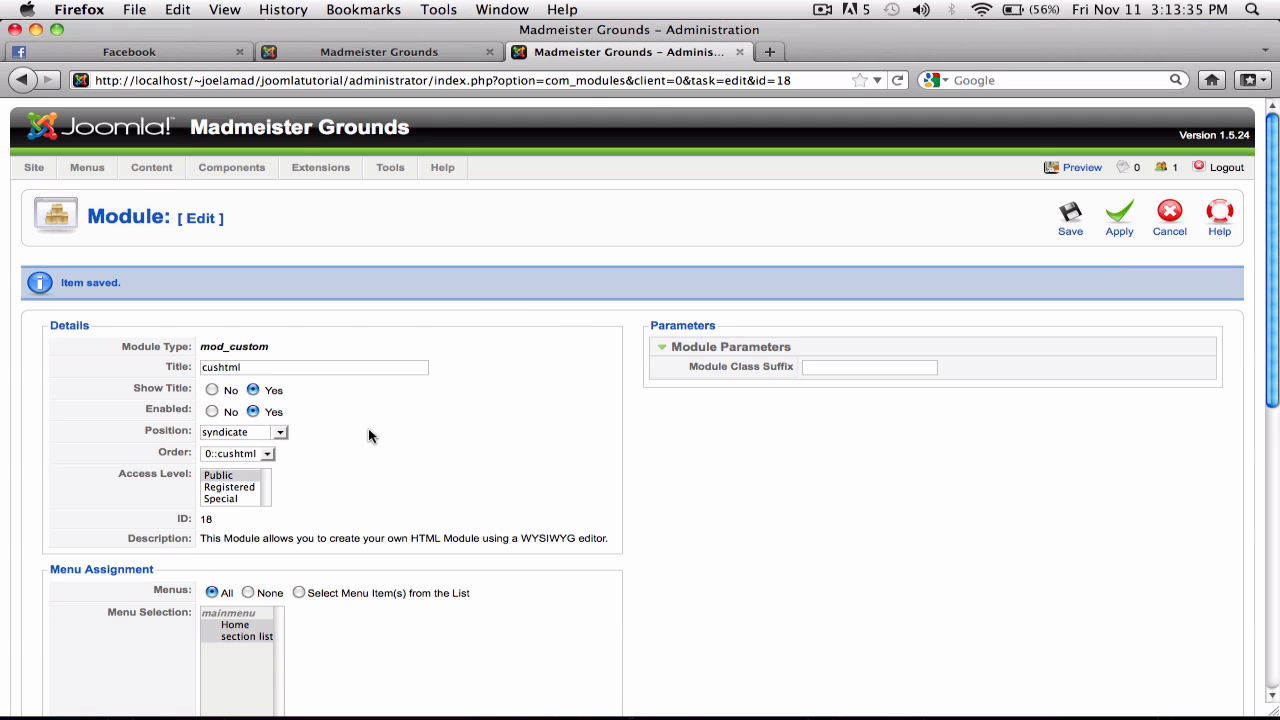
{"action": "left_click", "coordinate": [279, 431]}
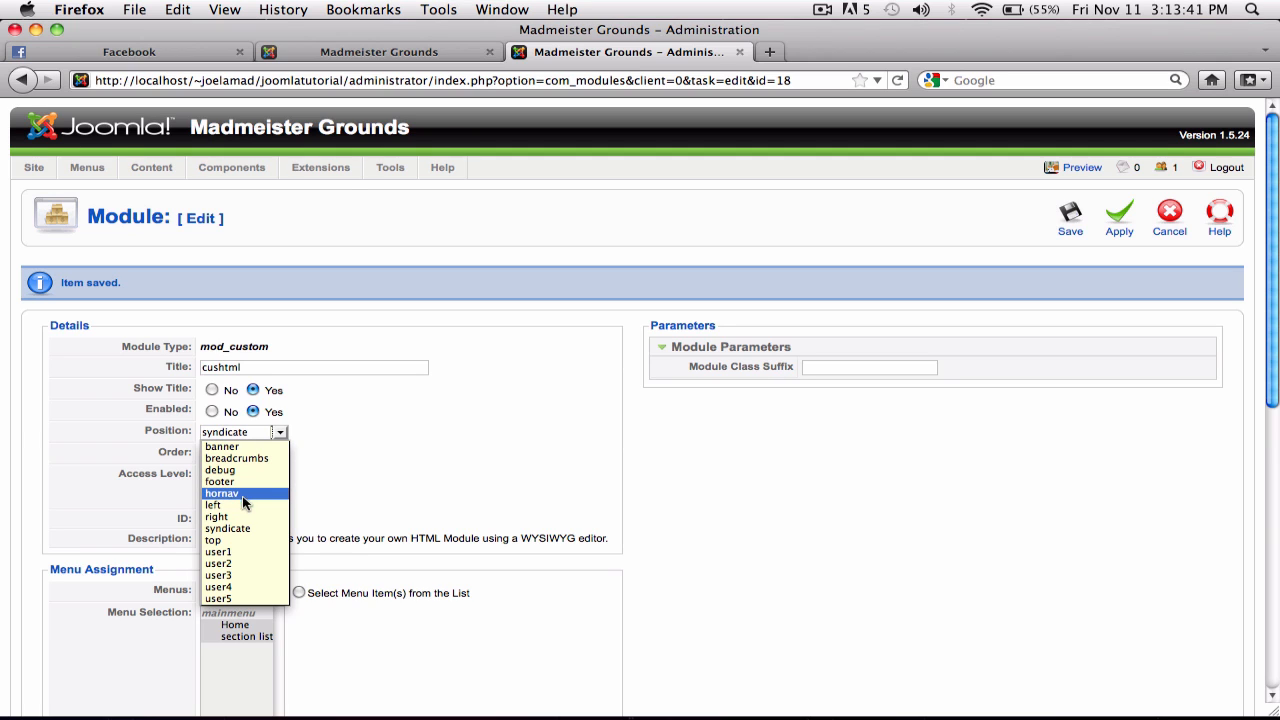
{"action": "left_click", "coordinate": [241, 556]}
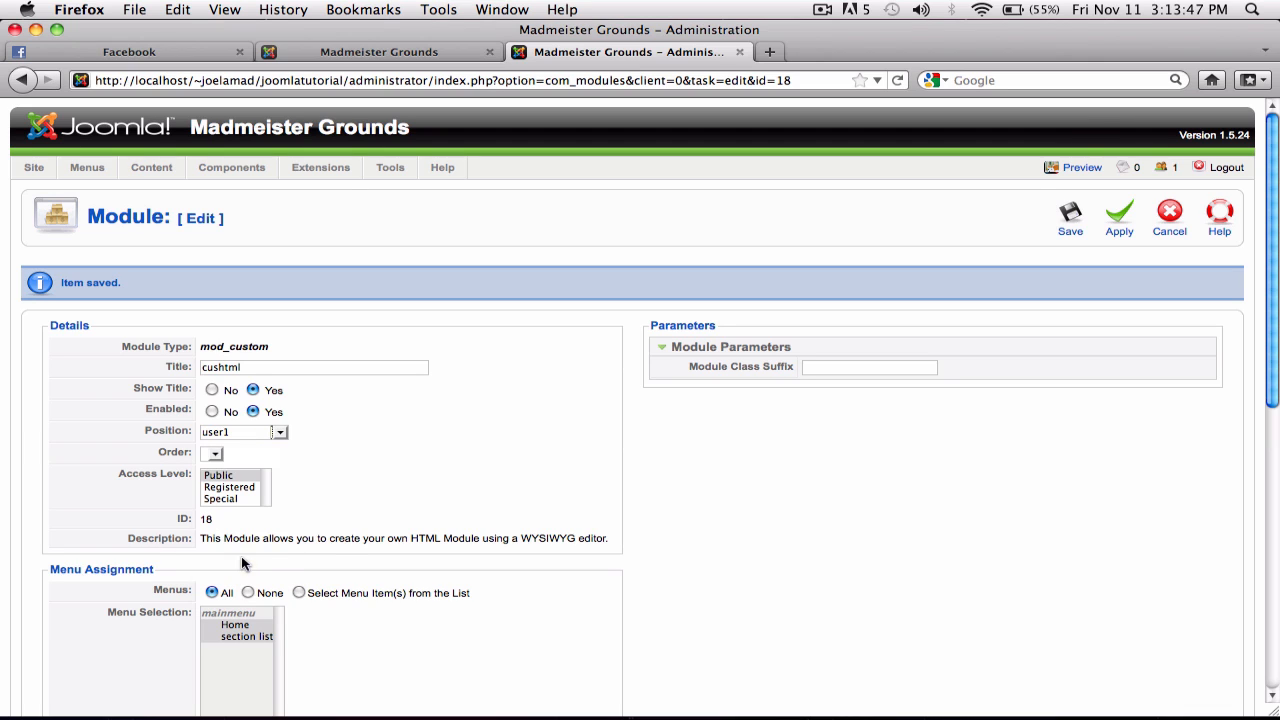
{"action": "left_click", "coordinate": [1107, 215]}
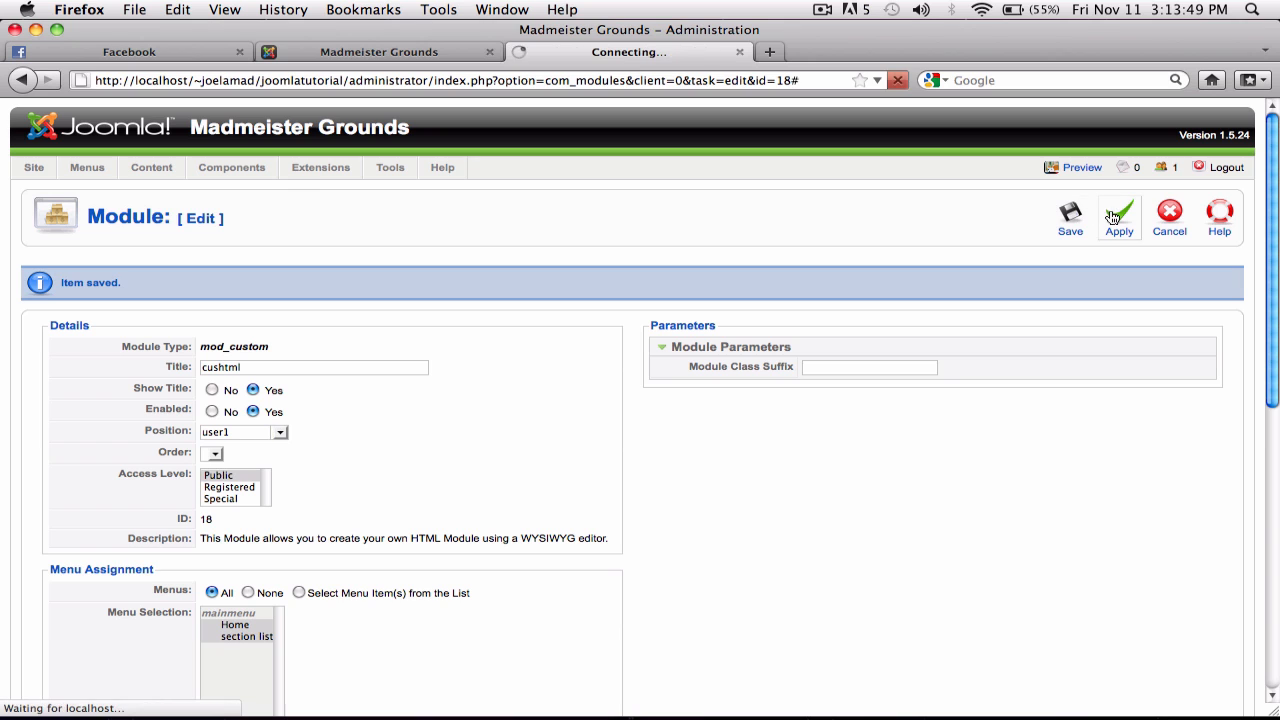
{"action": "left_click", "coordinate": [397, 51]}
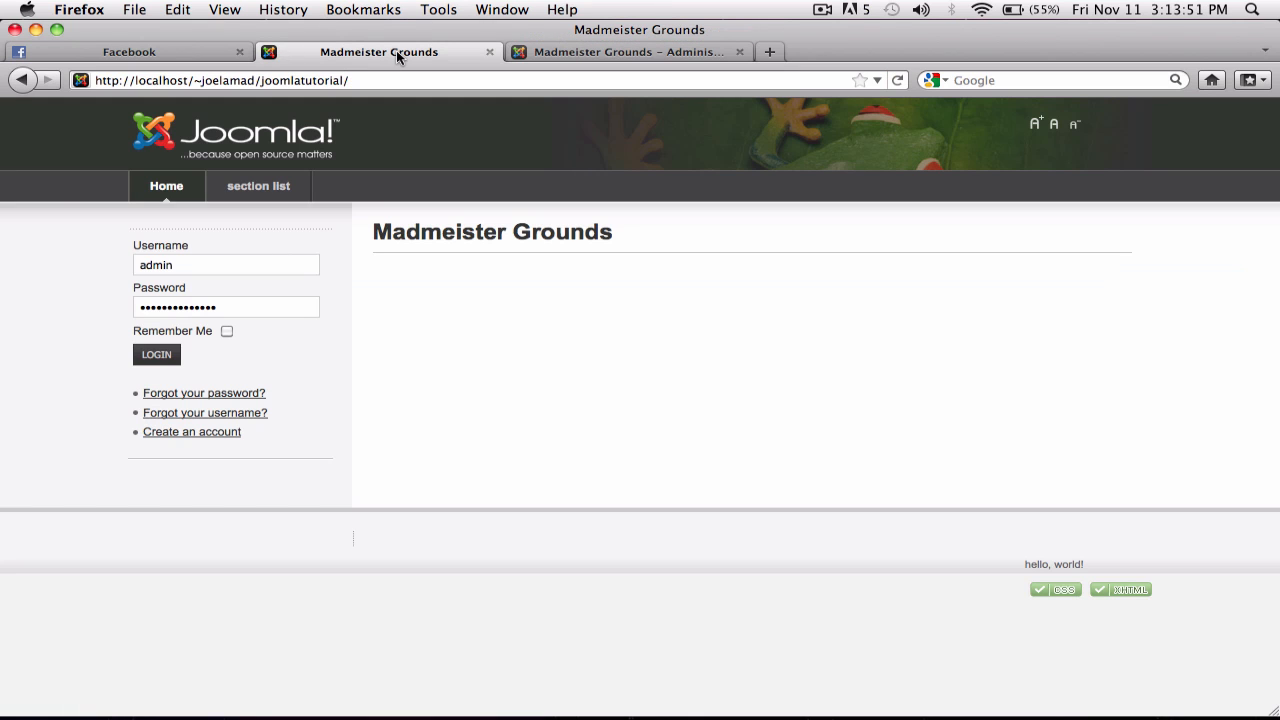
{"action": "key", "text": "super+r"}
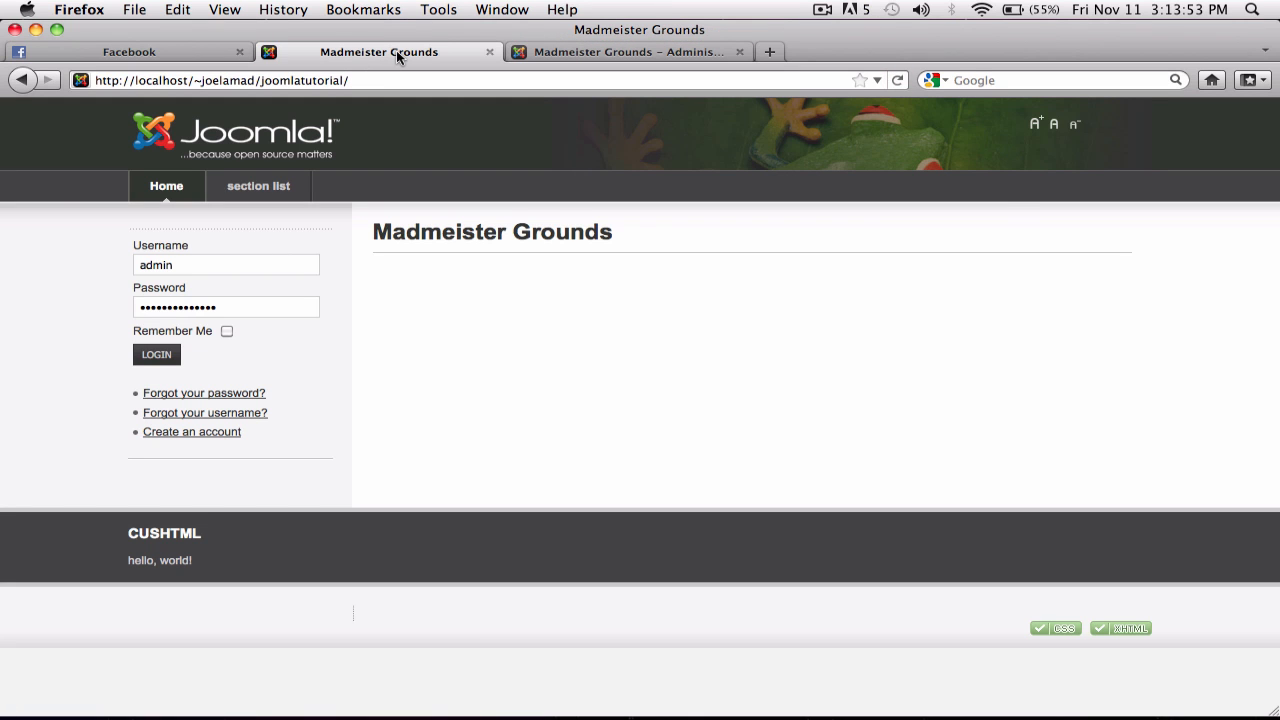
Step: Assign the cushtml module to the right position, apply the change and reload the public home page to view it
{"action": "key", "text": "super+Tab"}
{"action": "key", "text": "super+Tab"}
{"action": "left_click", "coordinate": [562, 51]}
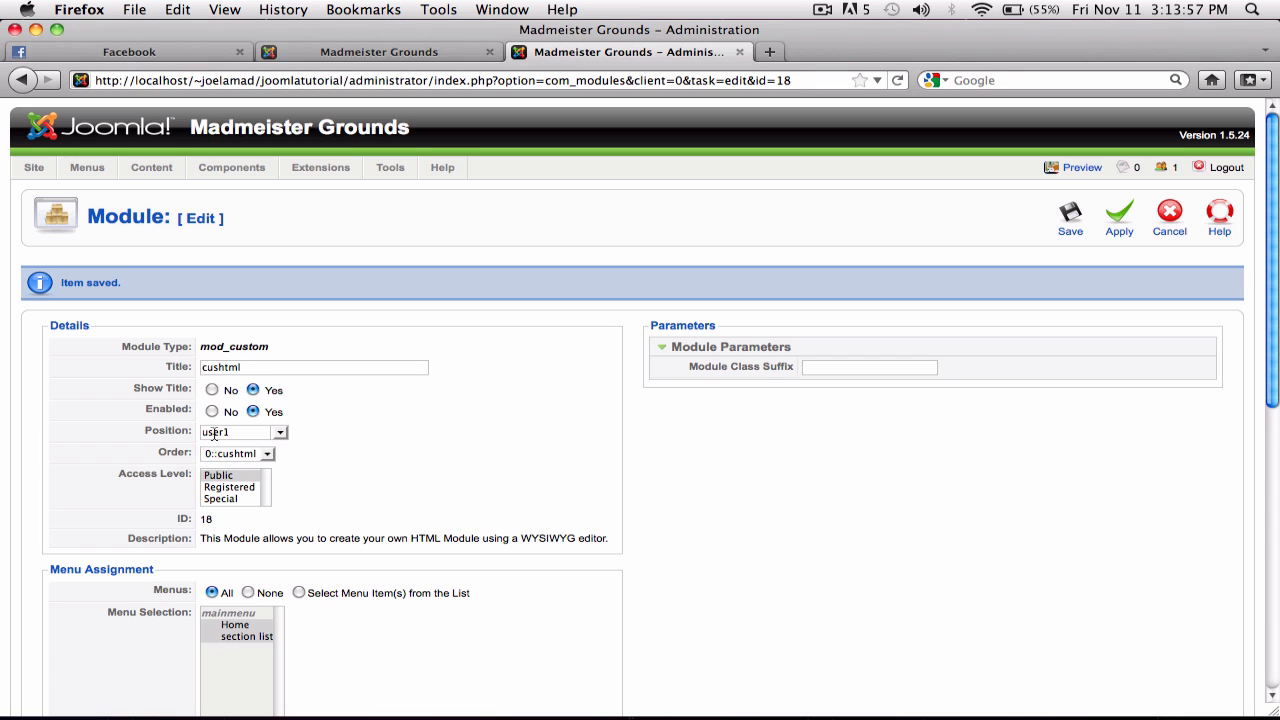
{"action": "left_click", "coordinate": [279, 433]}
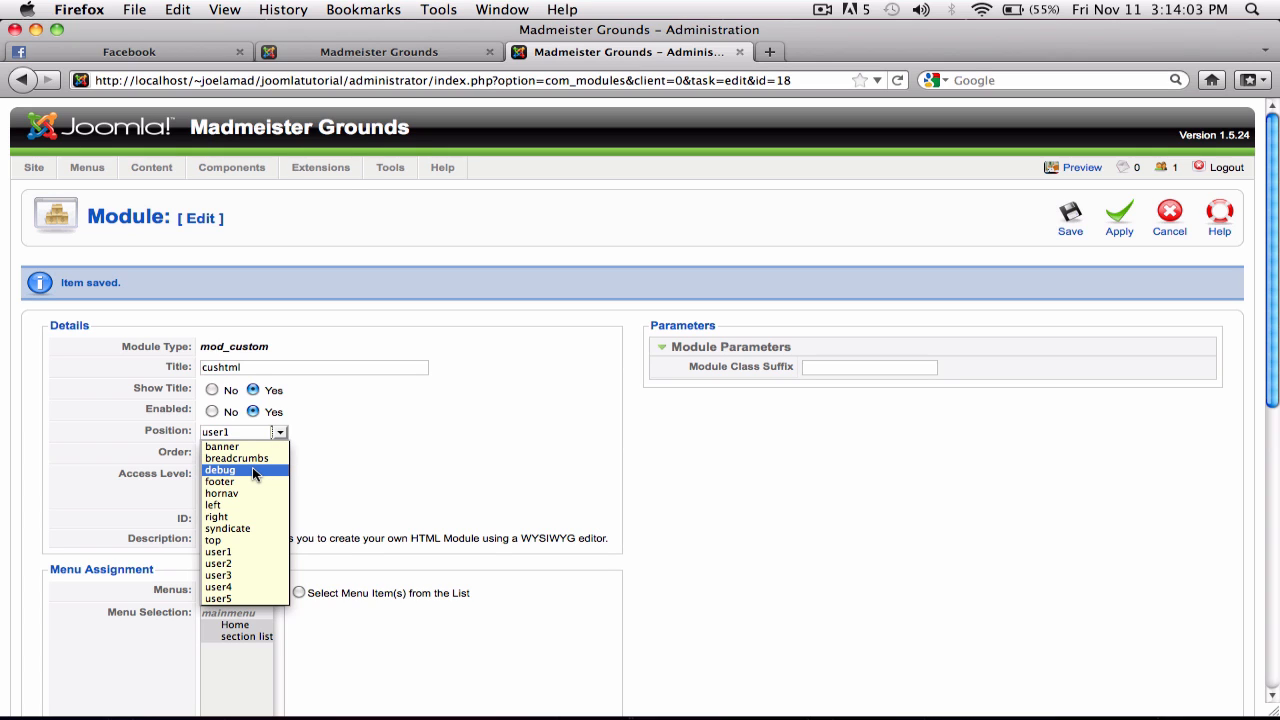
{"action": "left_click", "coordinate": [250, 517]}
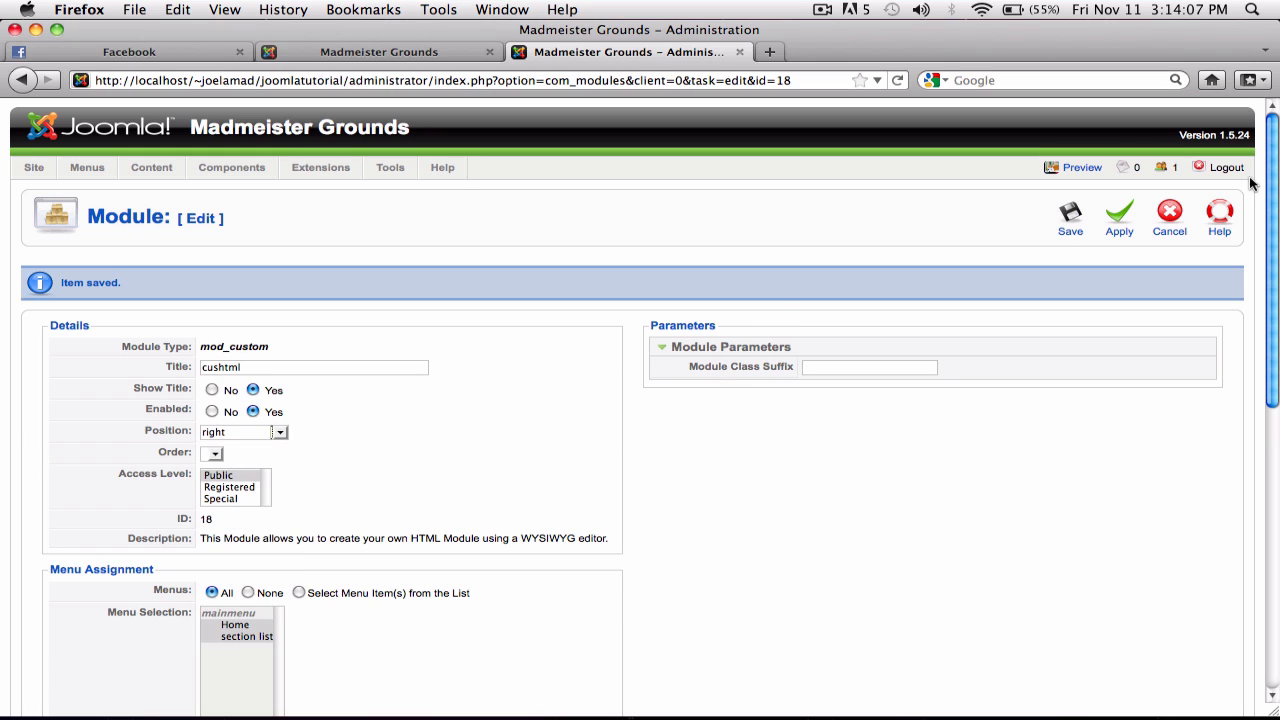
{"action": "left_click", "coordinate": [1119, 215]}
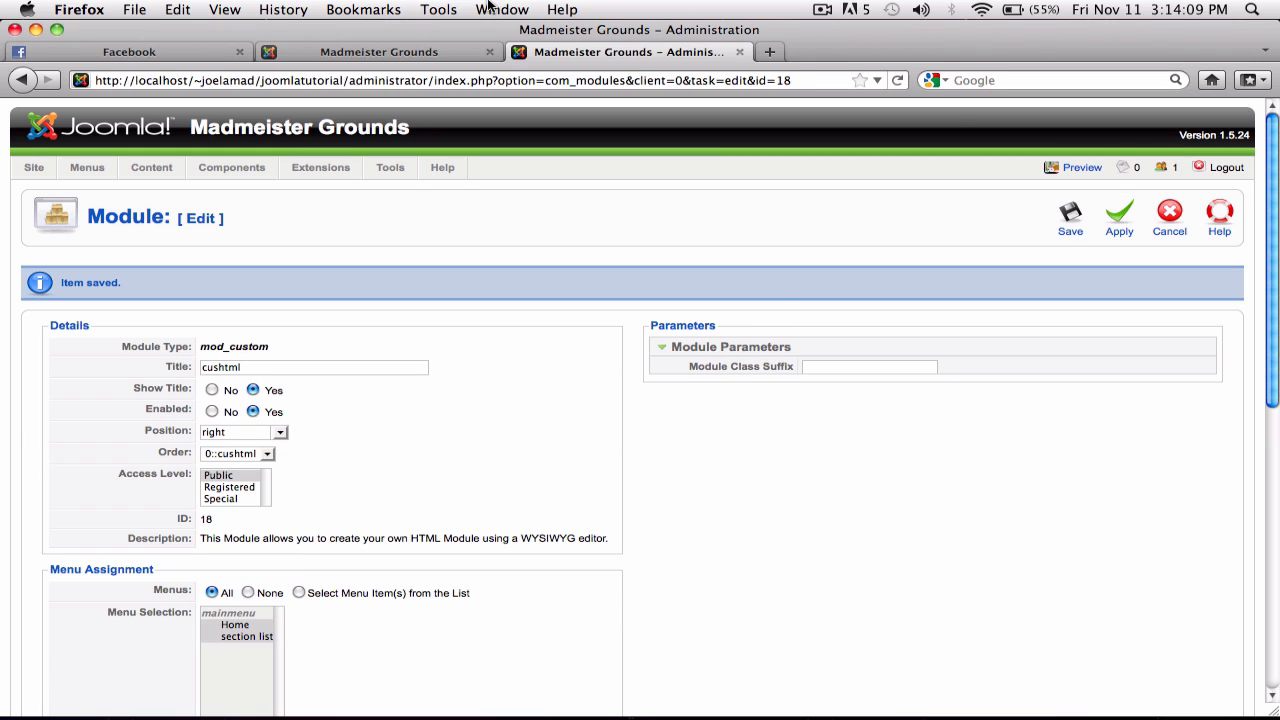
{"action": "left_click", "coordinate": [401, 52]}
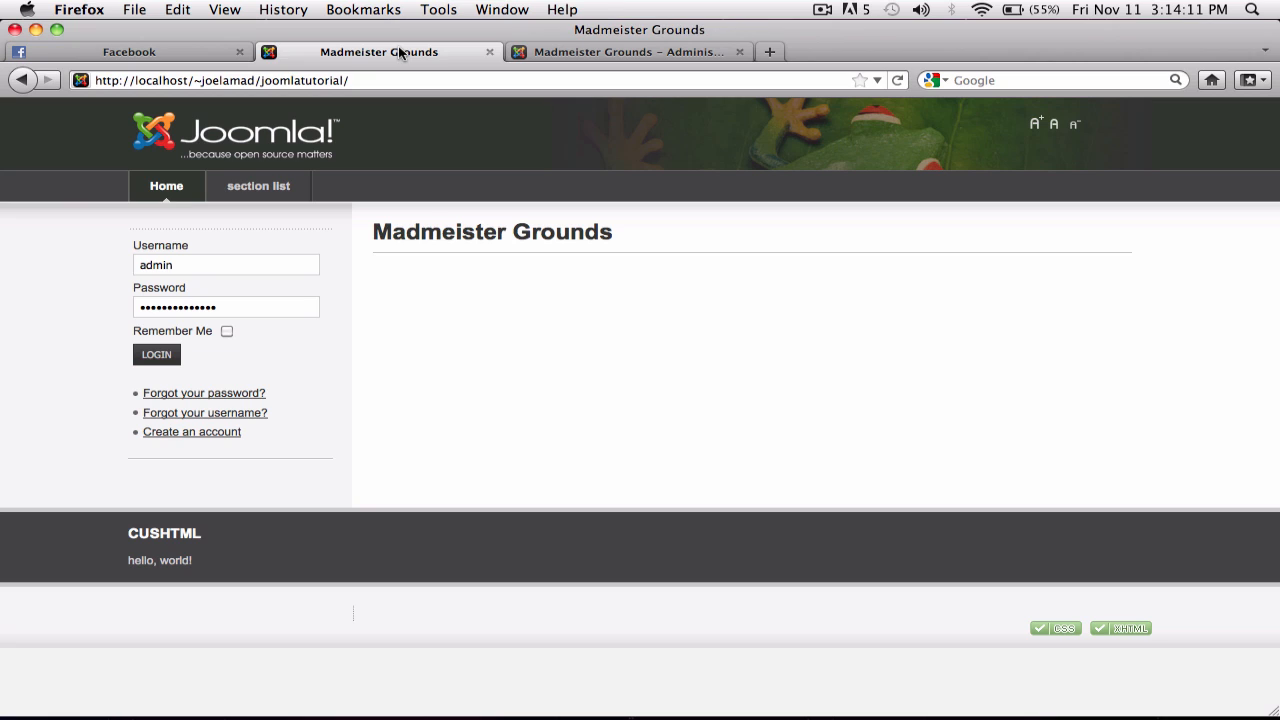
{"action": "key", "text": "super+r"}
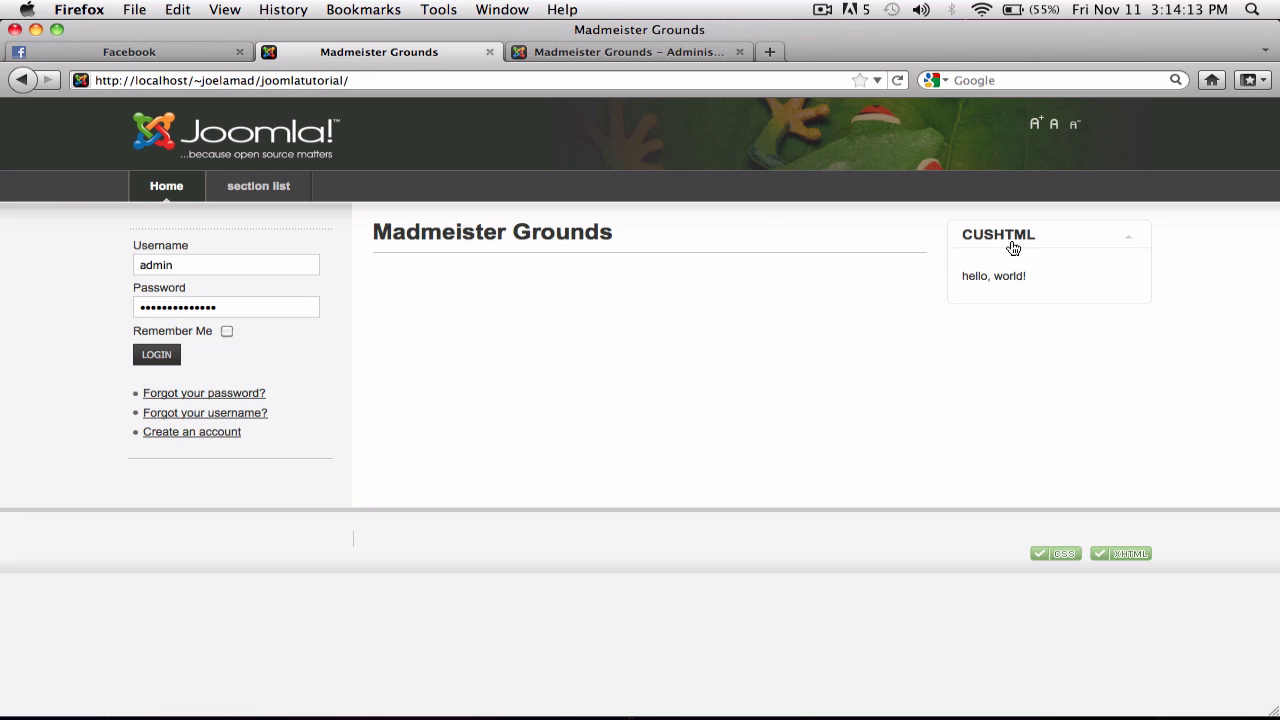
Step: Test collapsing and expanding the CUSHTML box on the public home page, and reload the page
{"action": "left_click", "coordinate": [1093, 246]}
{"action": "left_click", "coordinate": [1094, 246]}
{"action": "left_click", "coordinate": [1095, 246]}
{"action": "left_click", "coordinate": [1095, 246]}
{"action": "key", "text": "super+r"}
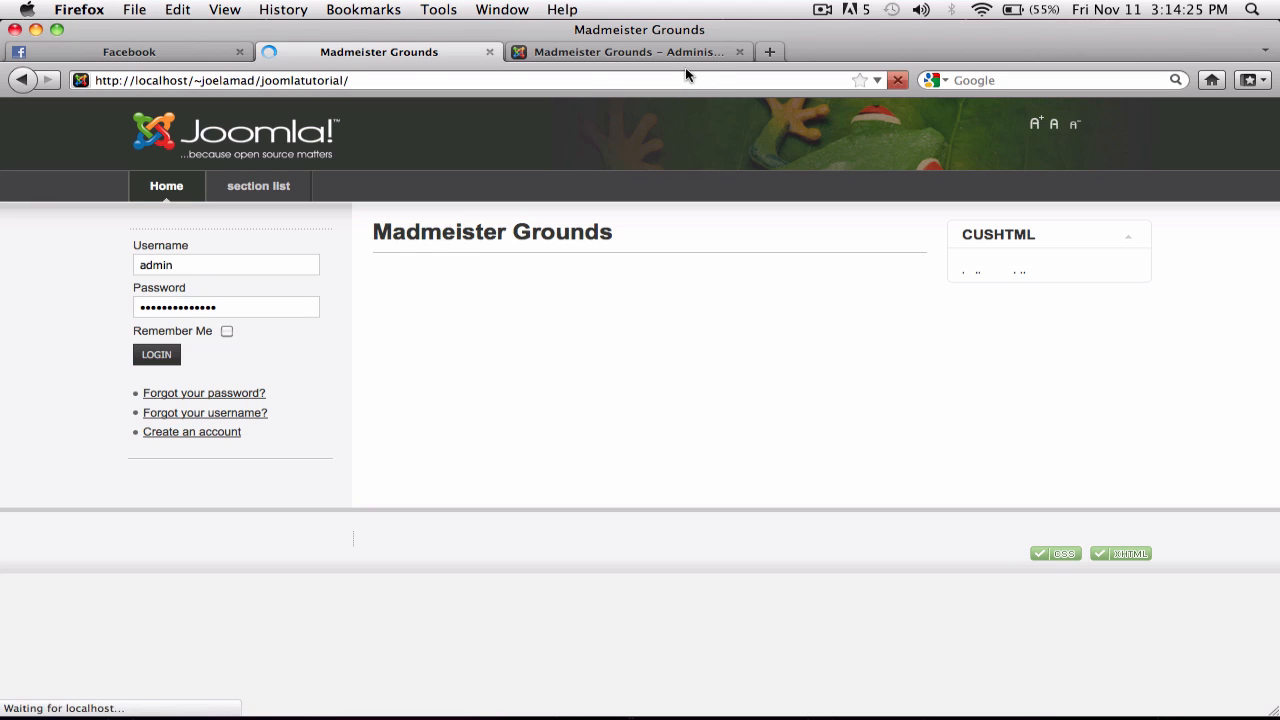